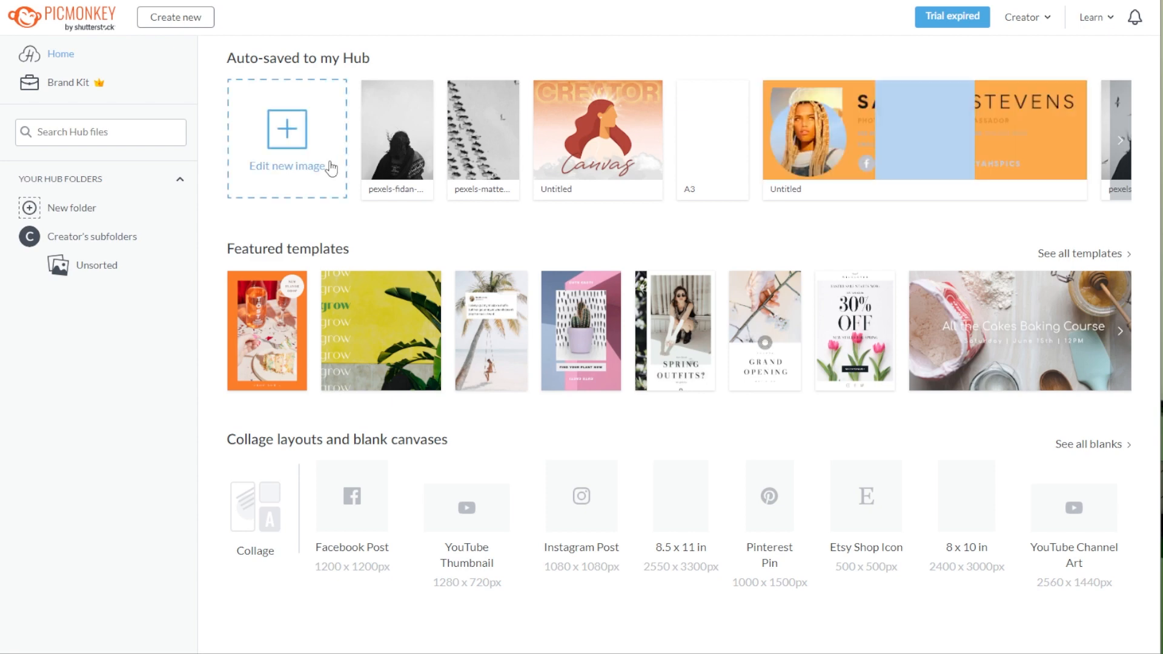
# Start a new image from the template library and browse the featured template categories
pyautogui.click(330, 168)
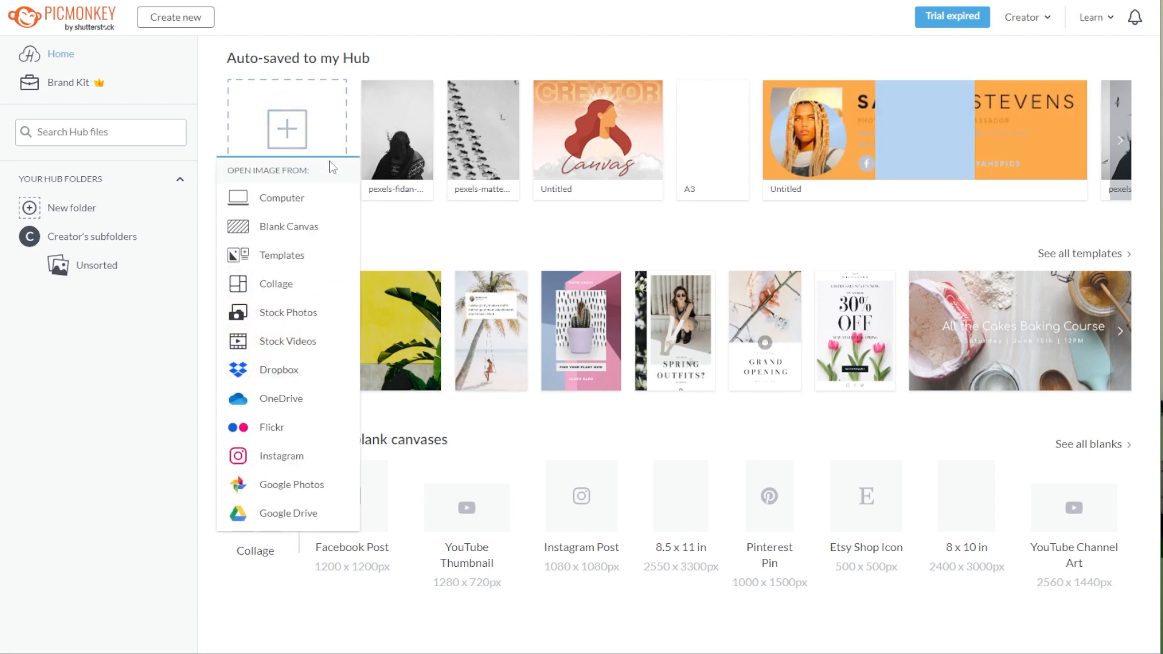
pyautogui.click(320, 264)
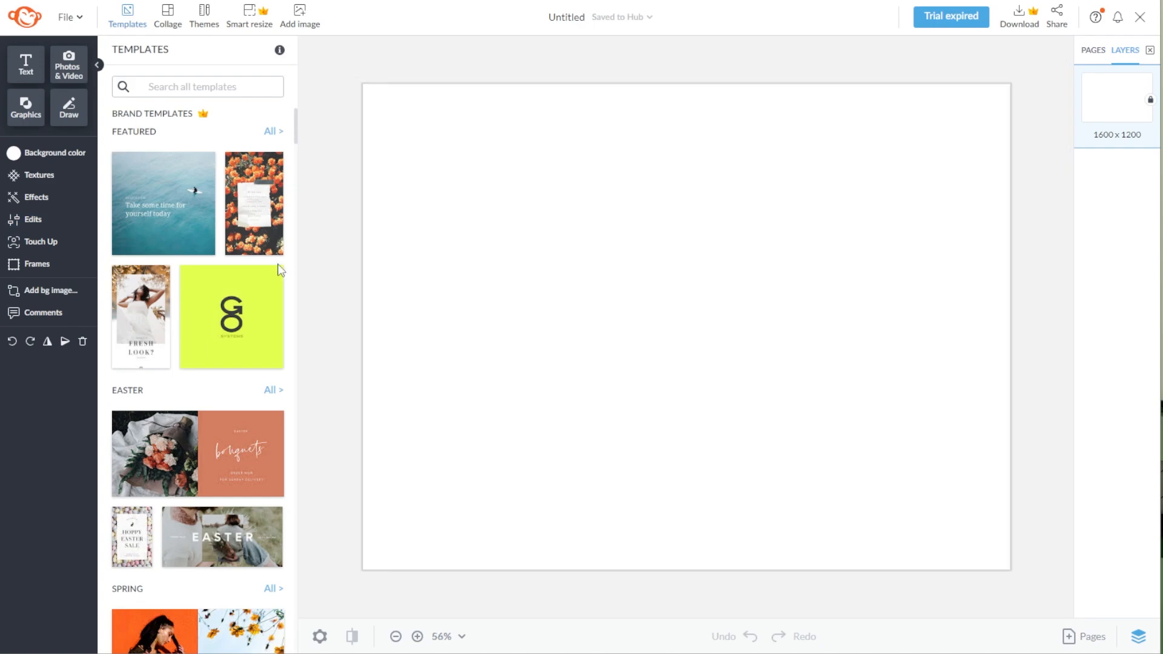
pyautogui.scroll(-10, 280, 270)
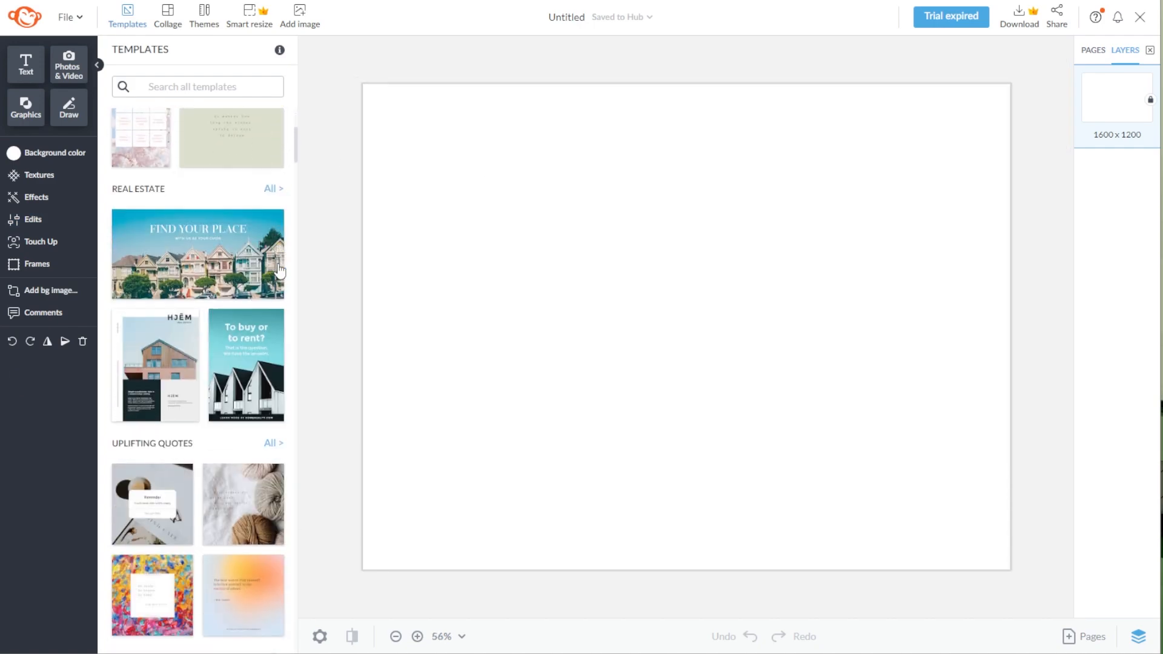
pyautogui.scroll(-5, 280, 271)
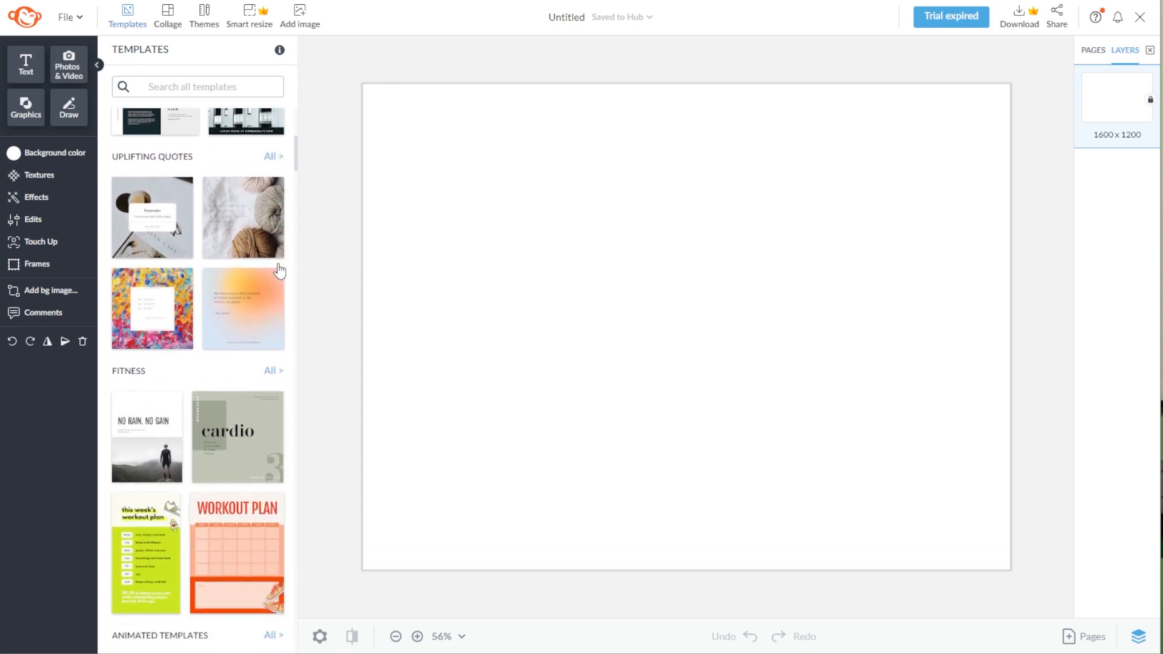
# Search the templates for "greeting card" and apply the Holiday Potluck invitation template
pyautogui.click(217, 88)
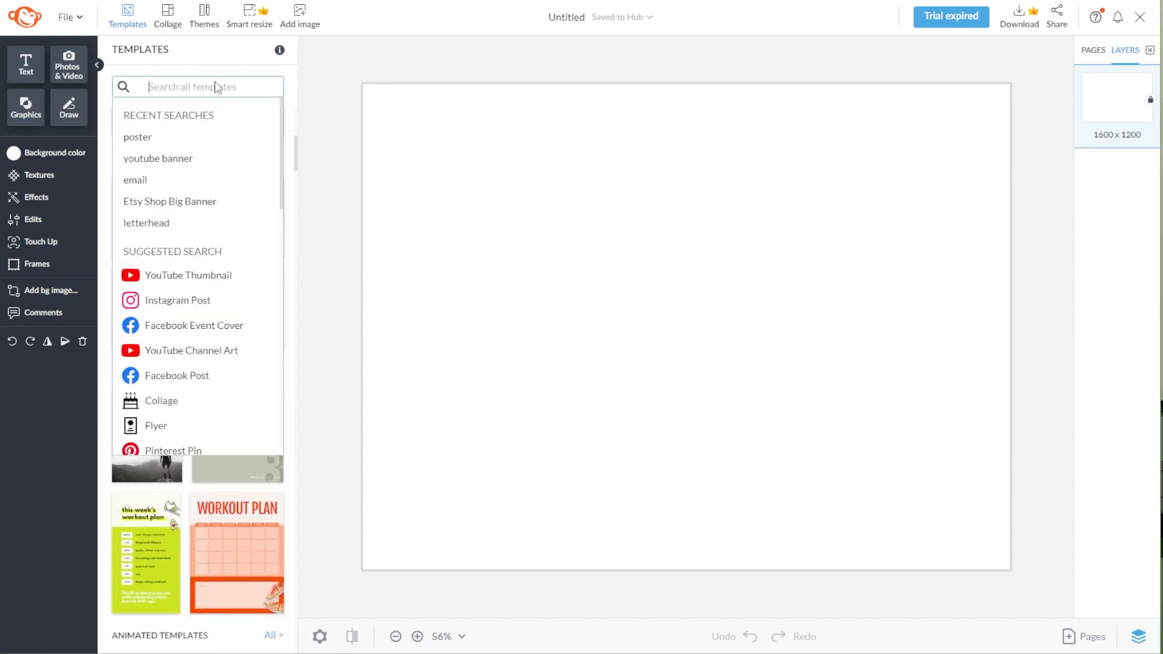
pyautogui.write('greeting card')
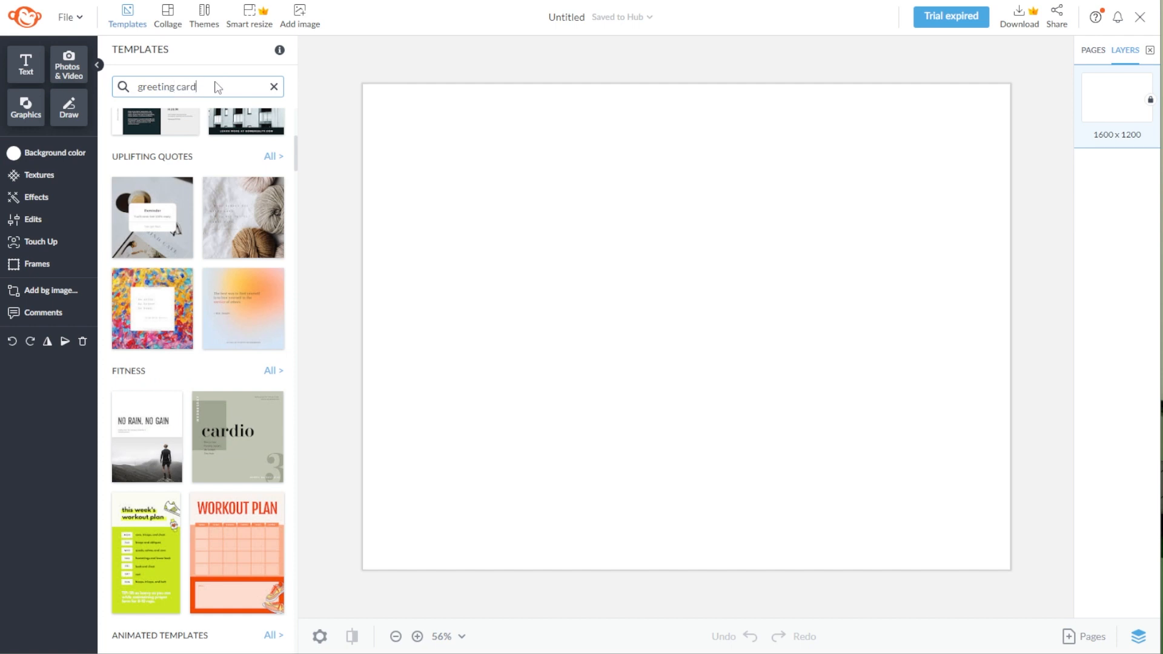
pyautogui.press('Return')
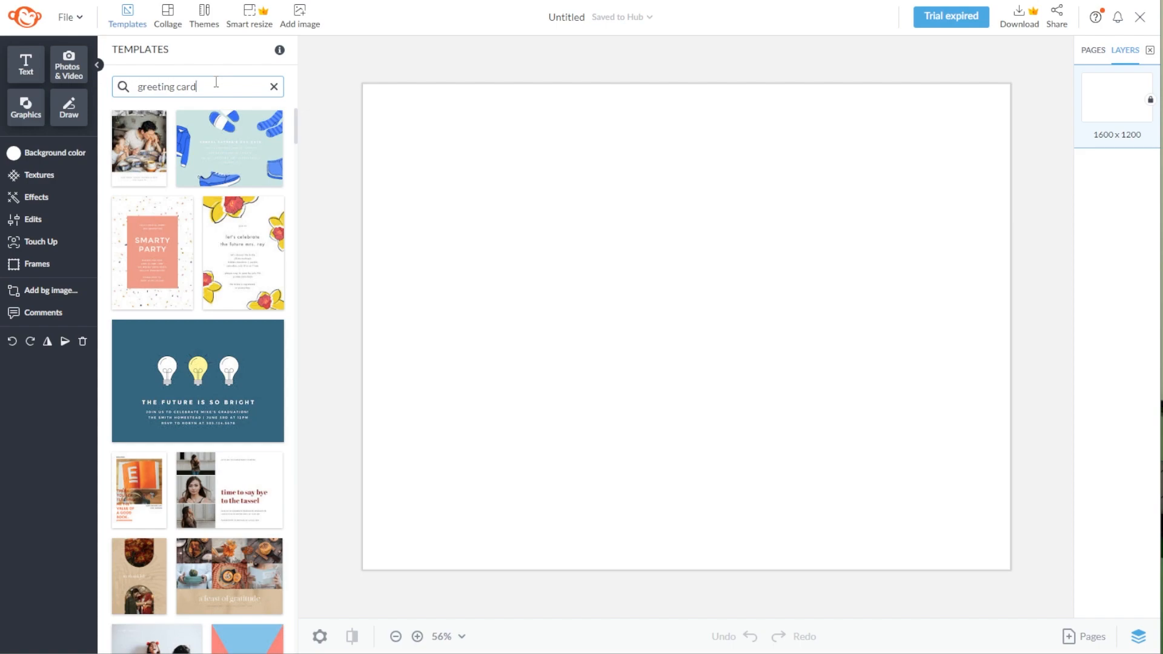
pyautogui.scroll(-15, 236, 242)
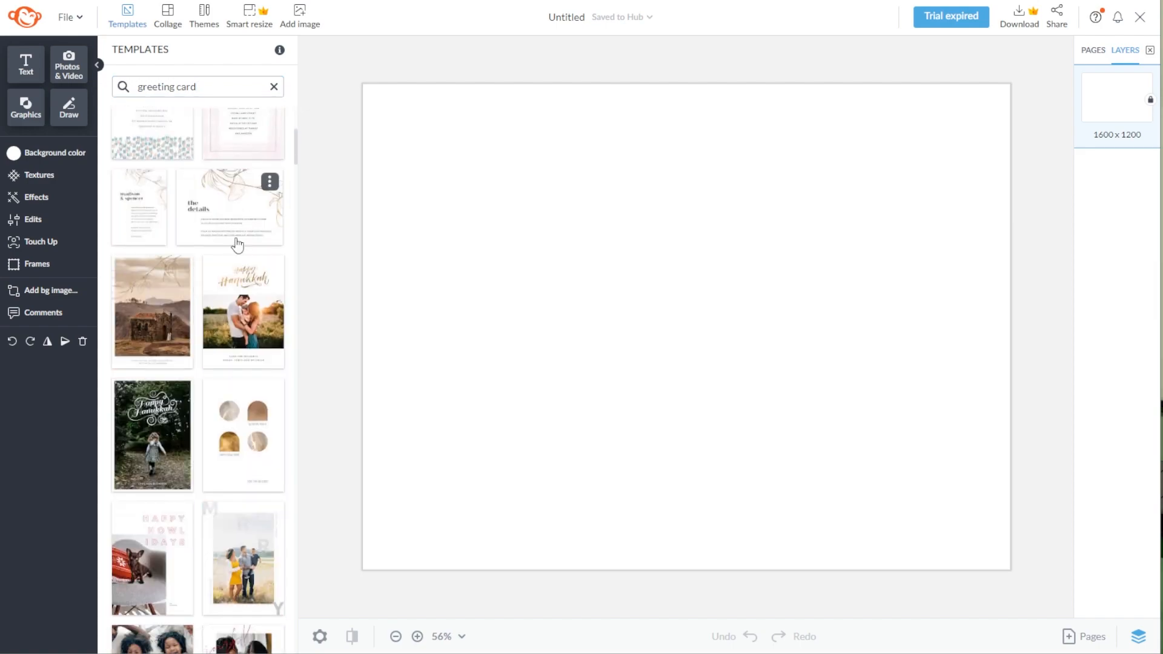
pyautogui.scroll(-15, 236, 242)
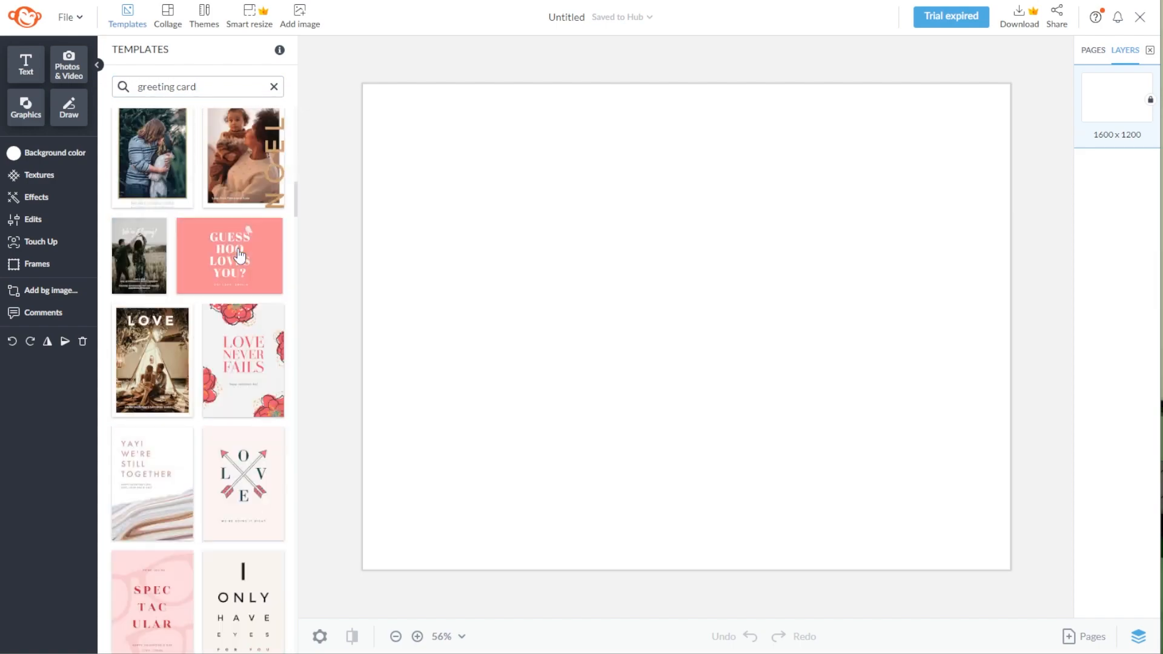
pyautogui.scroll(-15, 239, 262)
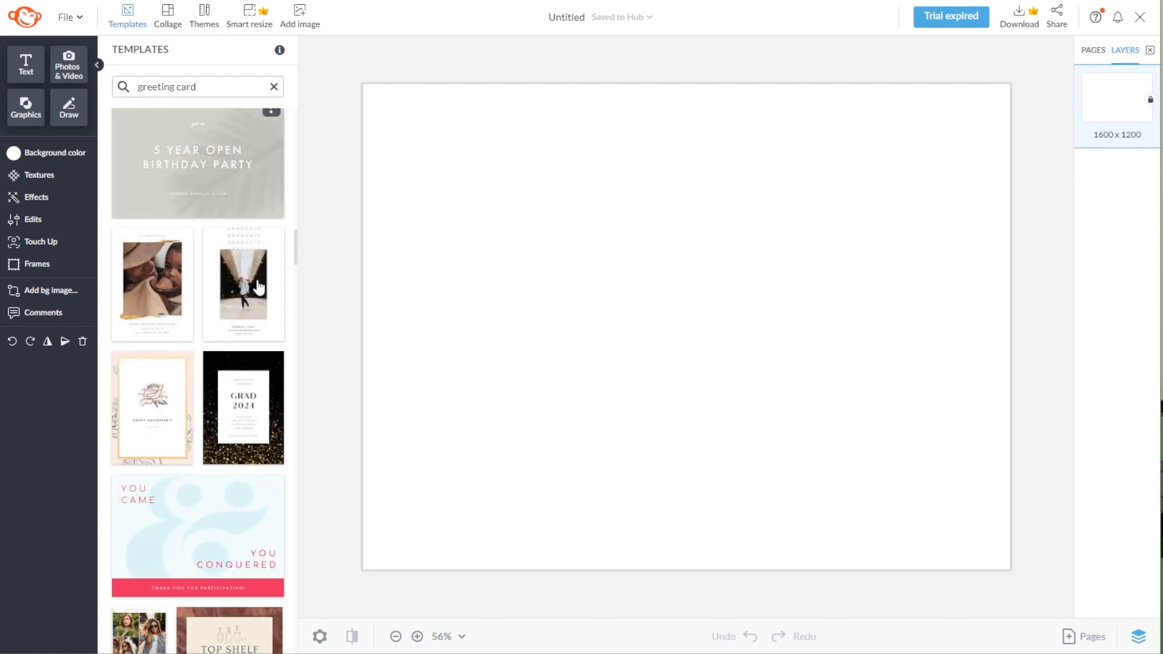
pyautogui.scroll(-10, 172, 260)
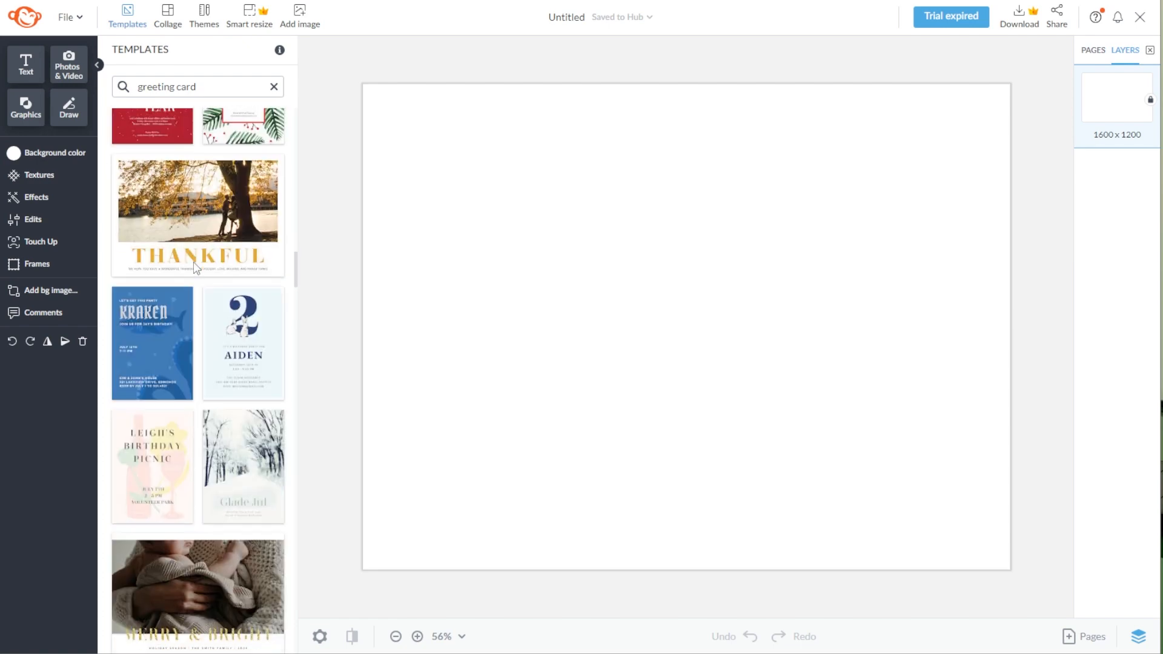
pyautogui.click(241, 469)
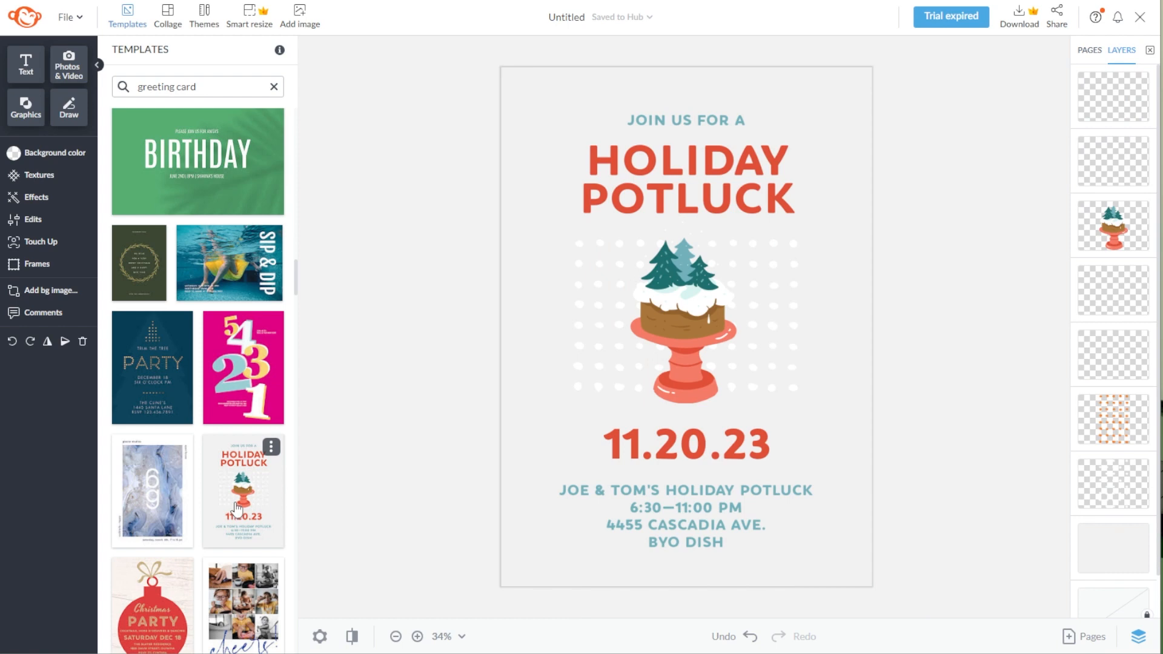
# Search the stock photos for "christmas" and add the photo of friends holding sparklers around a dinner table
pyautogui.click(65, 84)
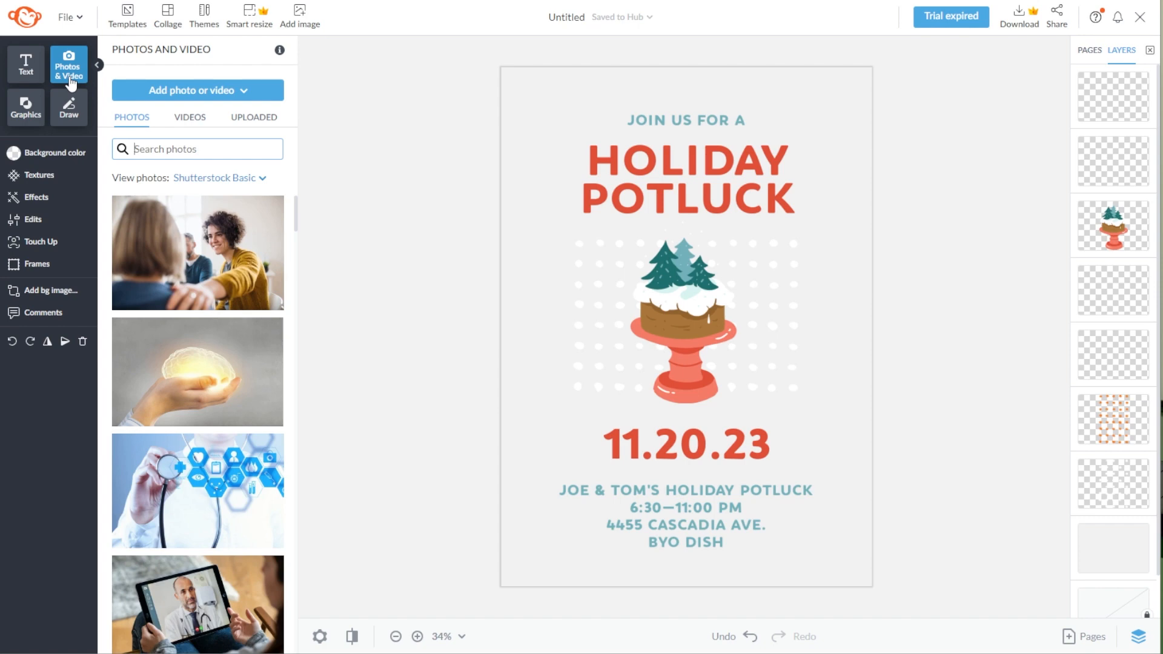
pyautogui.click(251, 95)
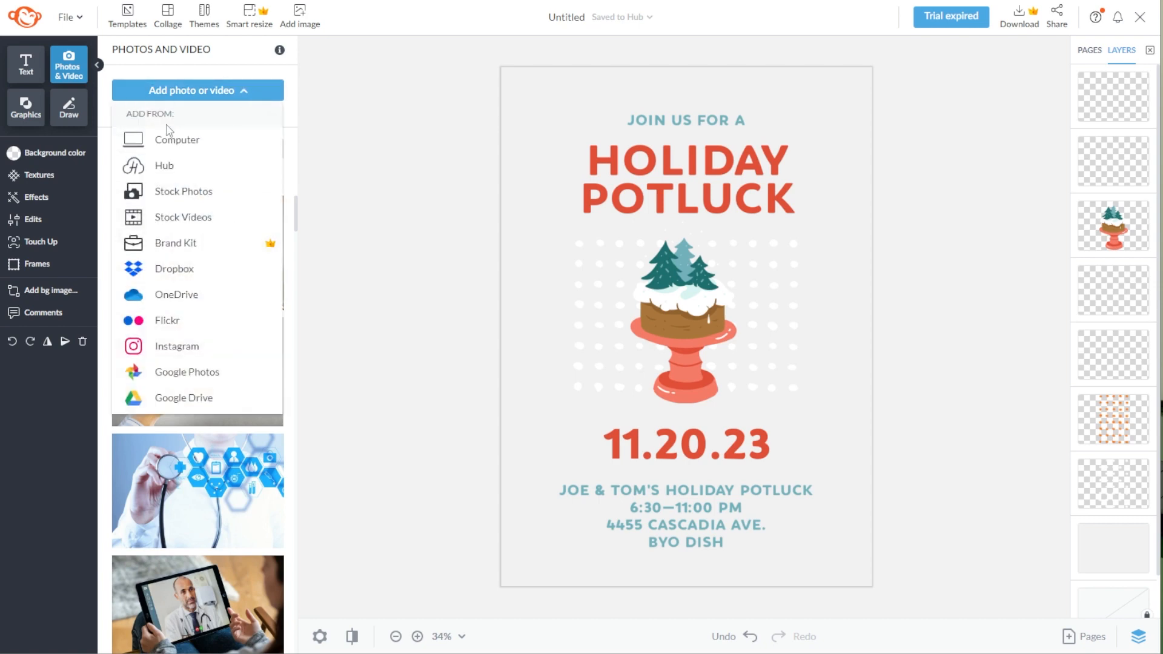
pyautogui.click(210, 152)
pyautogui.write('christmas')
pyautogui.press('Return')
pyautogui.scroll(-13, 197, 287)
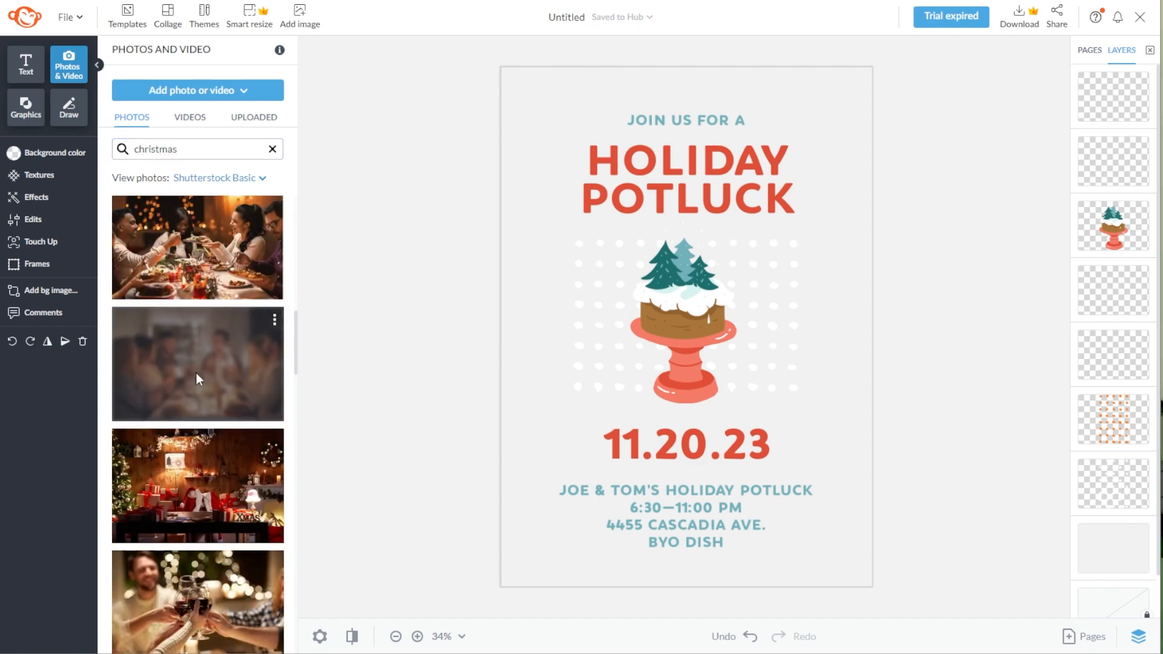
pyautogui.click(196, 374)
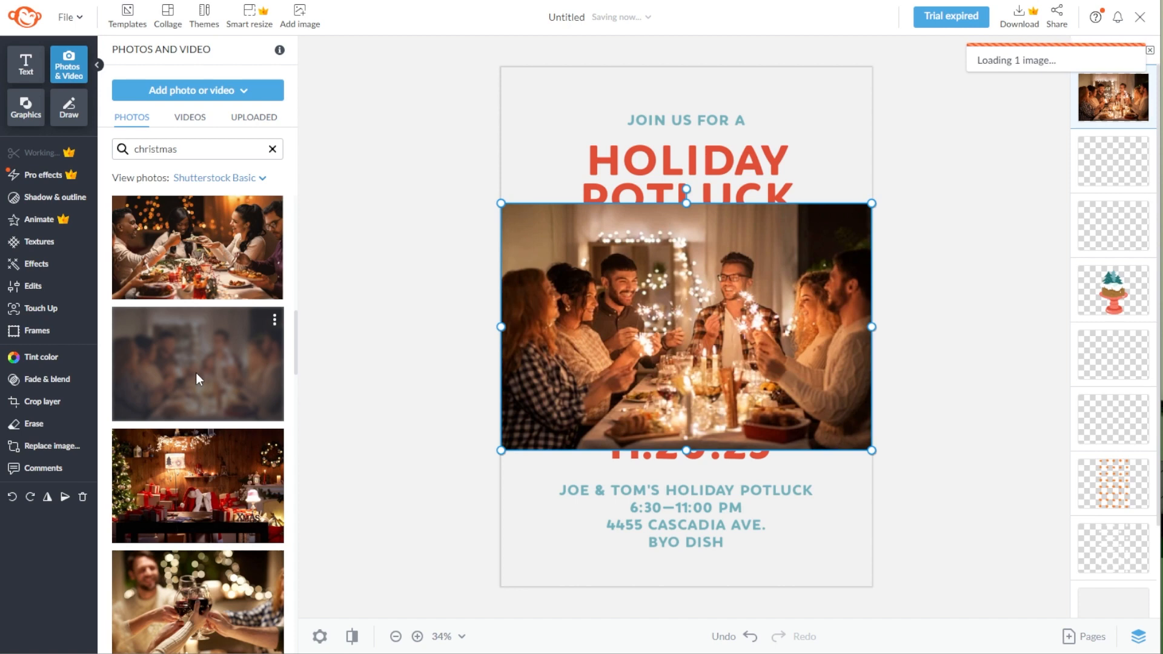
# Move the "HOLIDAY POTLUCK" title up clear of the photo and raise the "JOIN US FOR A" line above it
pyautogui.click(657, 151)
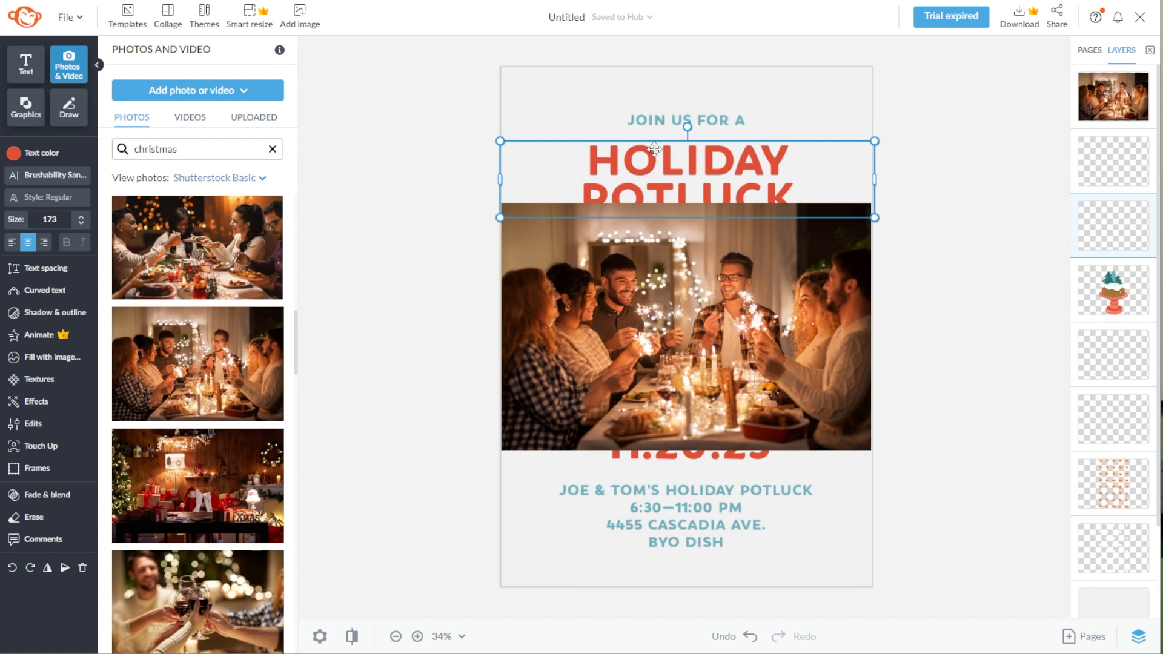
pyautogui.click(27, 78)
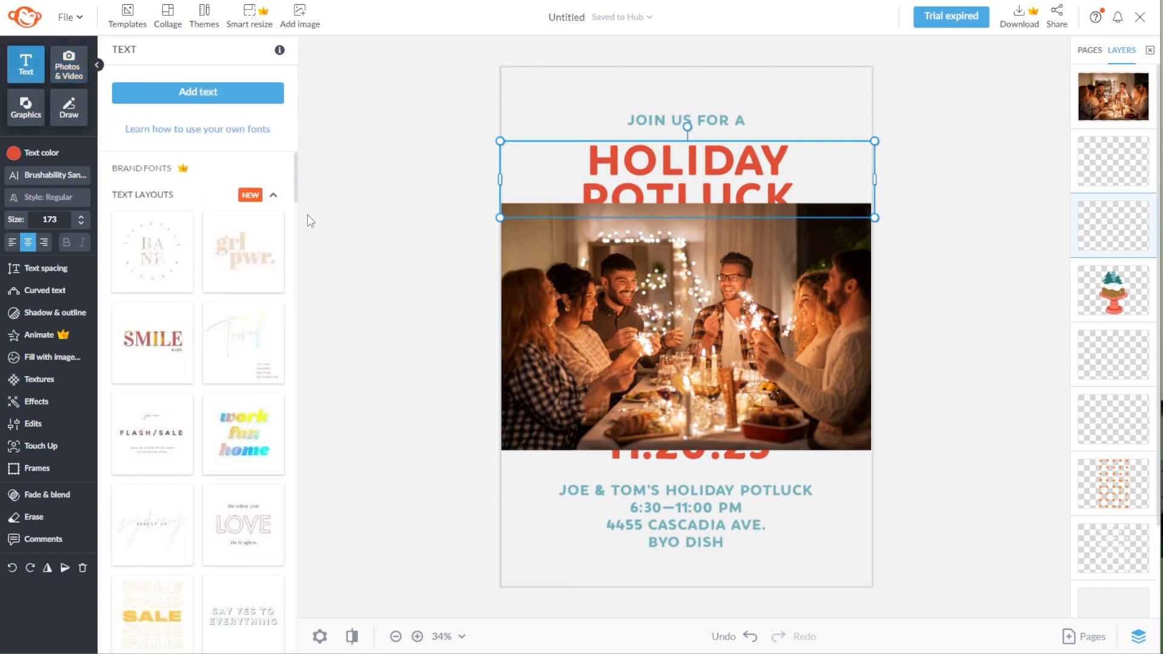
pyautogui.moveTo(296, 183); pyautogui.dragTo(296, 220)
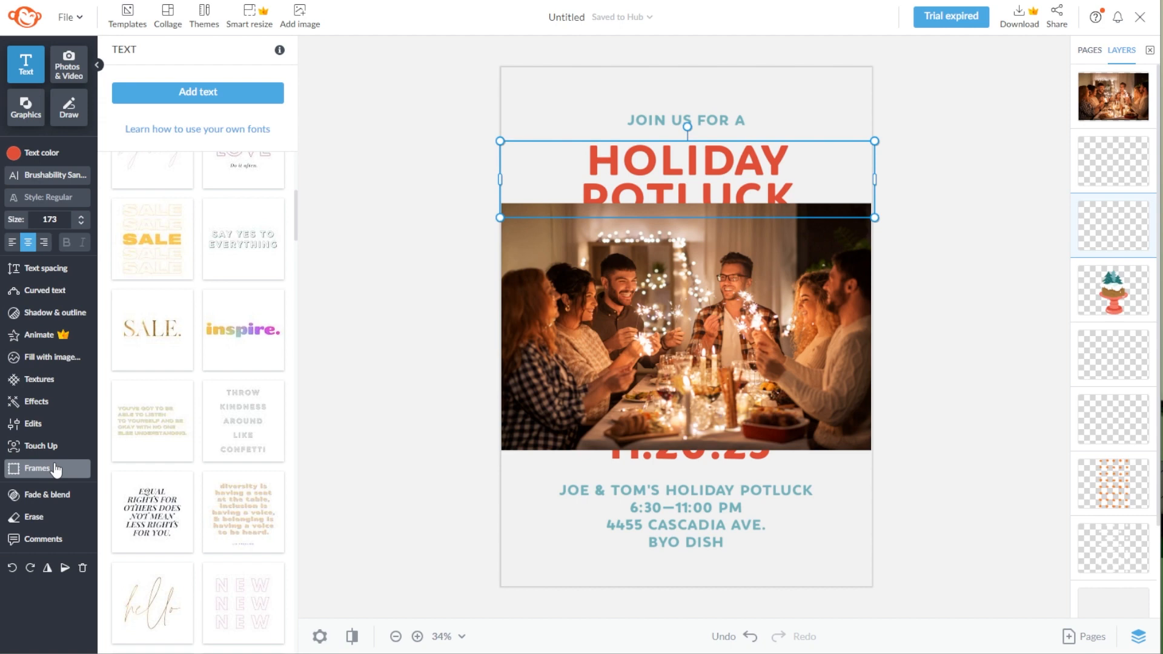
pyautogui.moveTo(654, 182)
pyautogui.mouseDown()
pyautogui.moveTo(659, 156)
pyautogui.moveTo(658, 172)
pyautogui.moveTo(651, 164)
pyautogui.mouseUp()
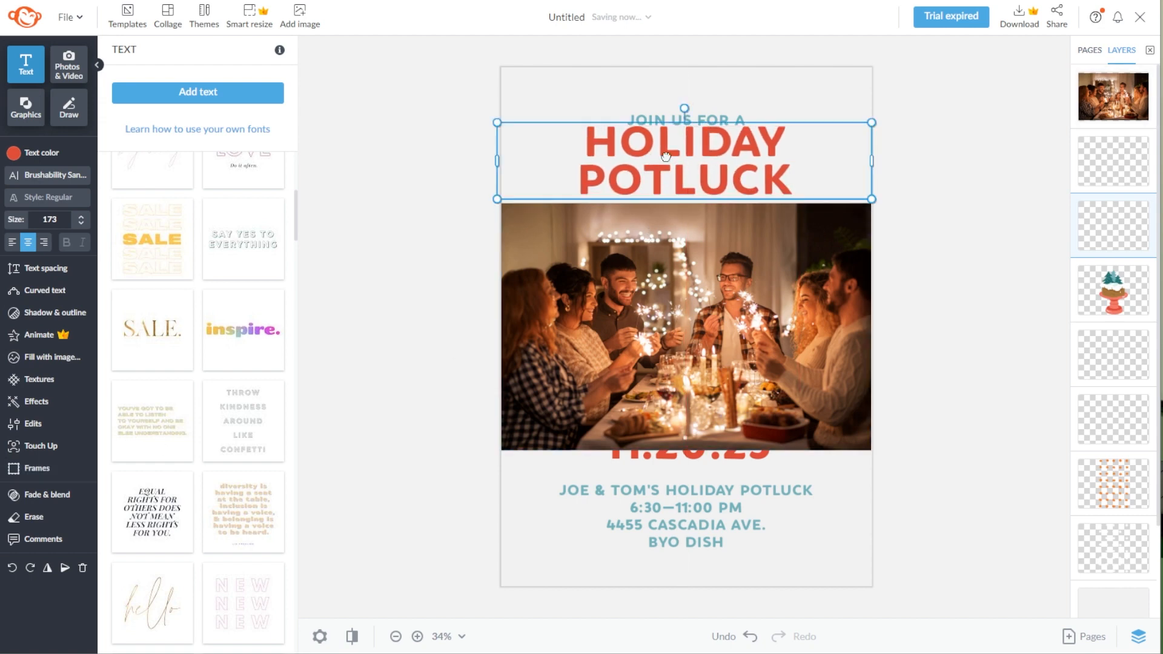
pyautogui.moveTo(719, 116); pyautogui.dragTo(719, 100)
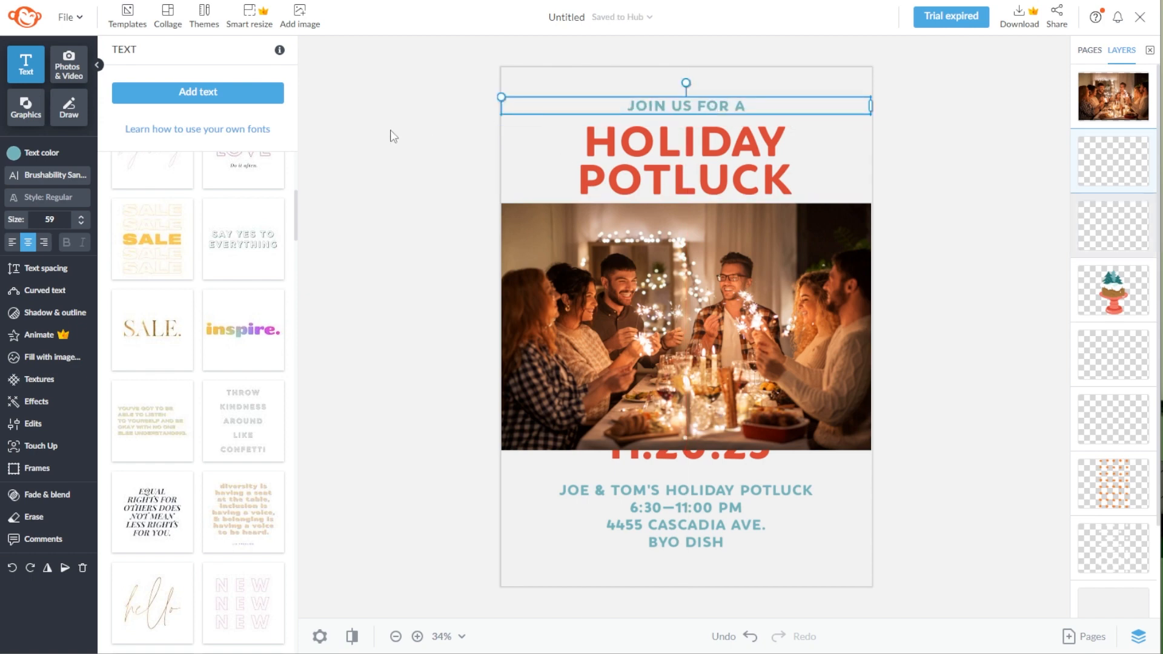
# Search the graphics for "christmas" and place the Classic Ornament graphic in the middle of the photo
pyautogui.click(23, 119)
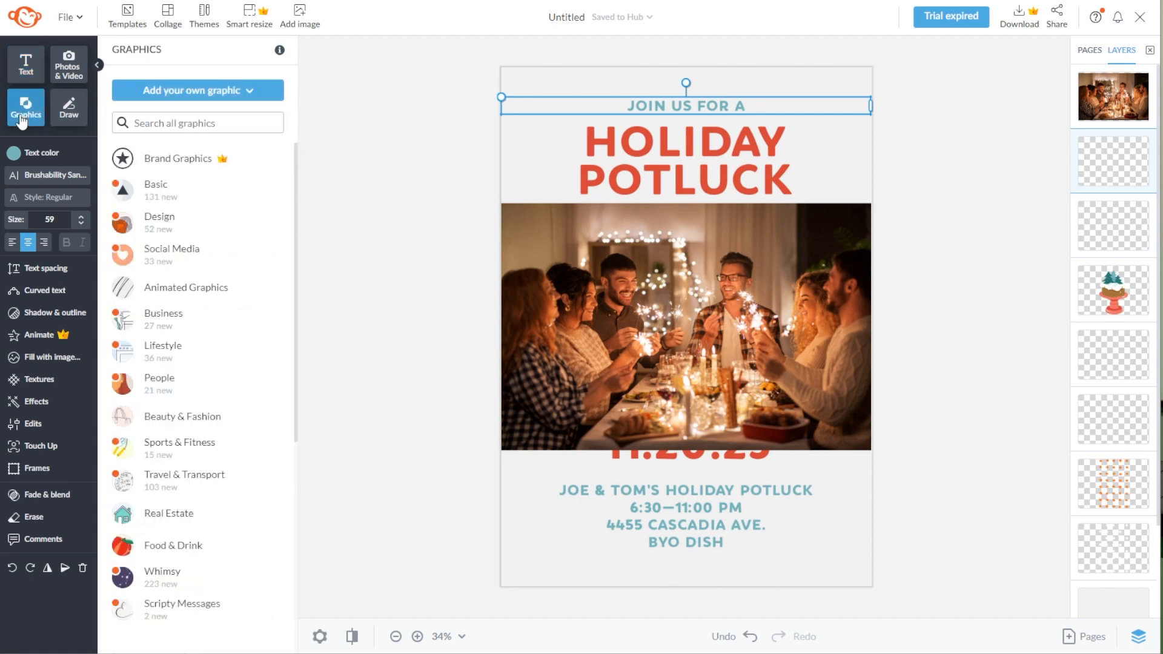
pyautogui.scroll(-5, 202, 230)
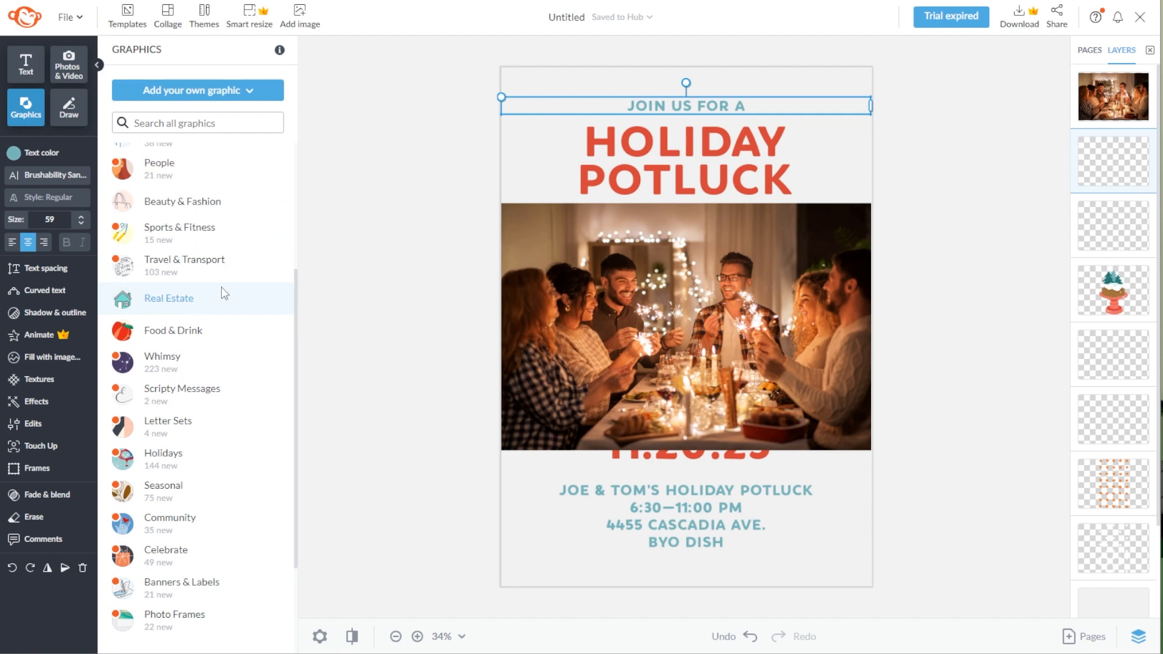
pyautogui.scroll(5, 224, 294)
pyautogui.click(210, 124)
pyautogui.write('chris')
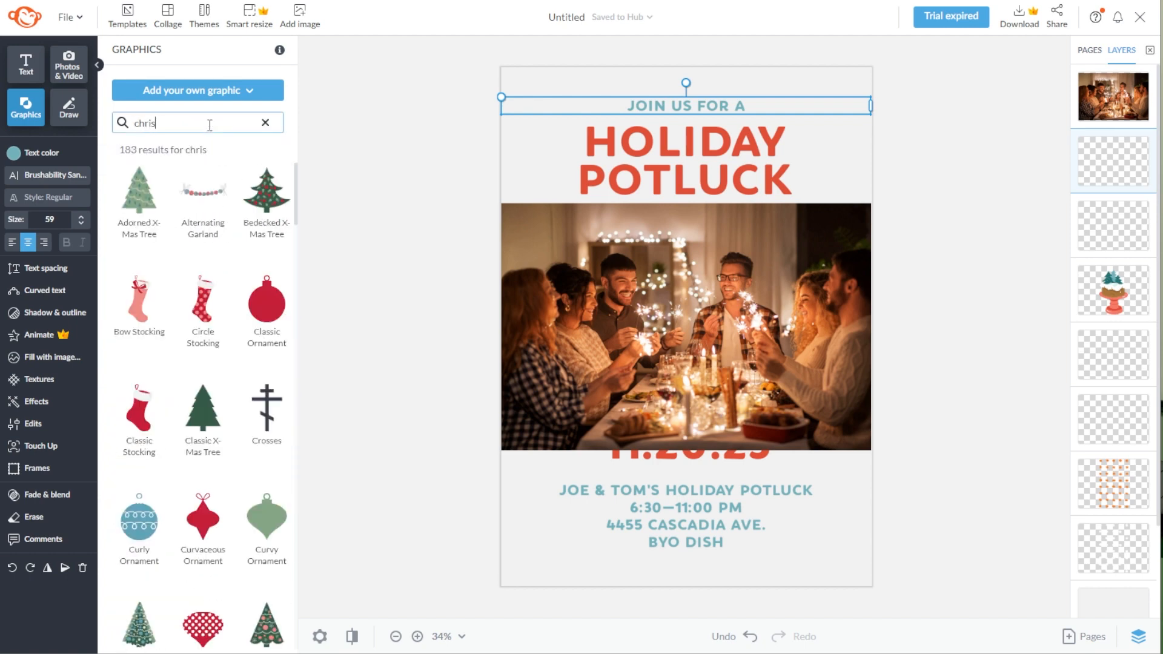
pyautogui.write('tmas')
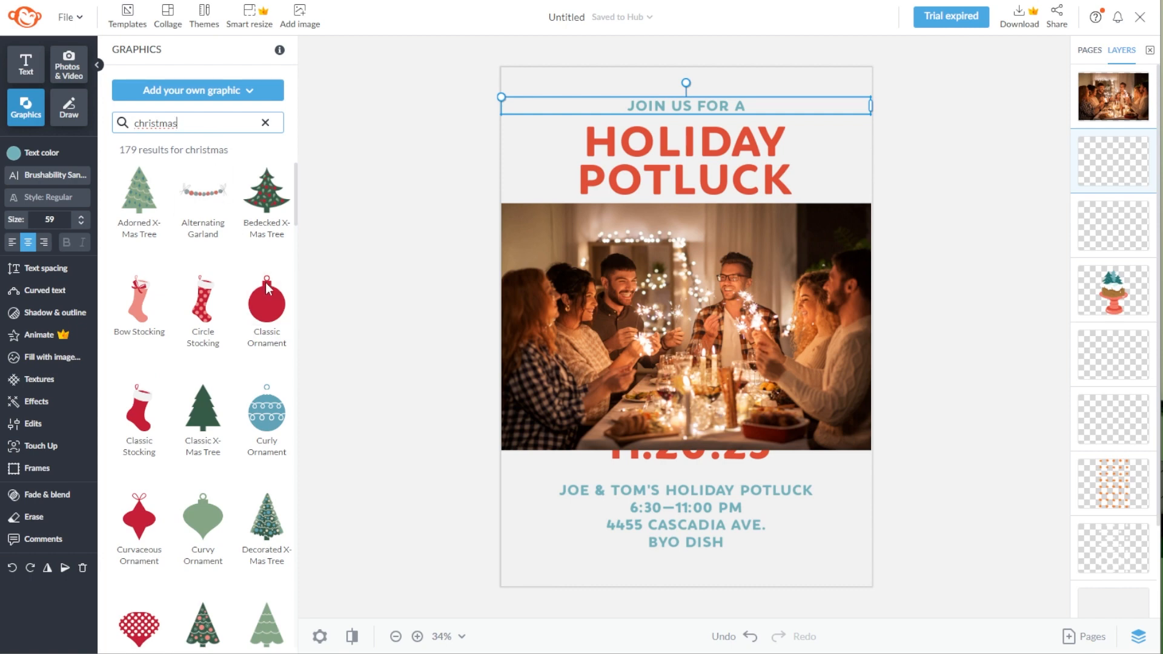
pyautogui.click(274, 309)
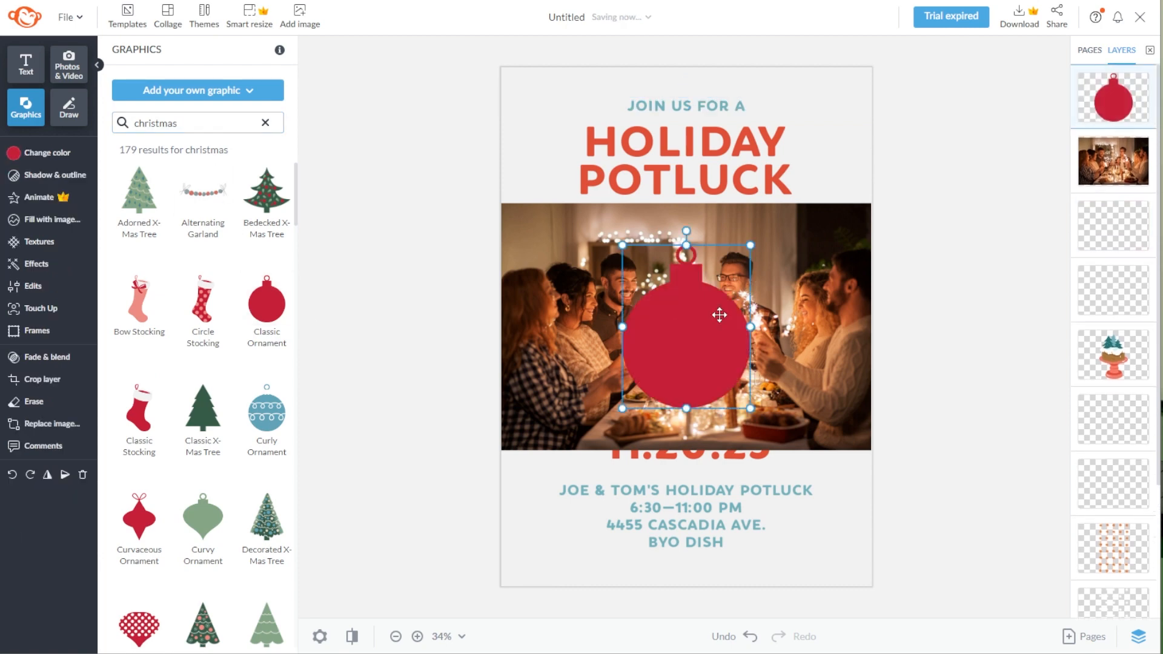
pyautogui.moveTo(688, 315)
pyautogui.mouseDown()
pyautogui.moveTo(673, 327)
pyautogui.moveTo(691, 314)
pyautogui.mouseUp()
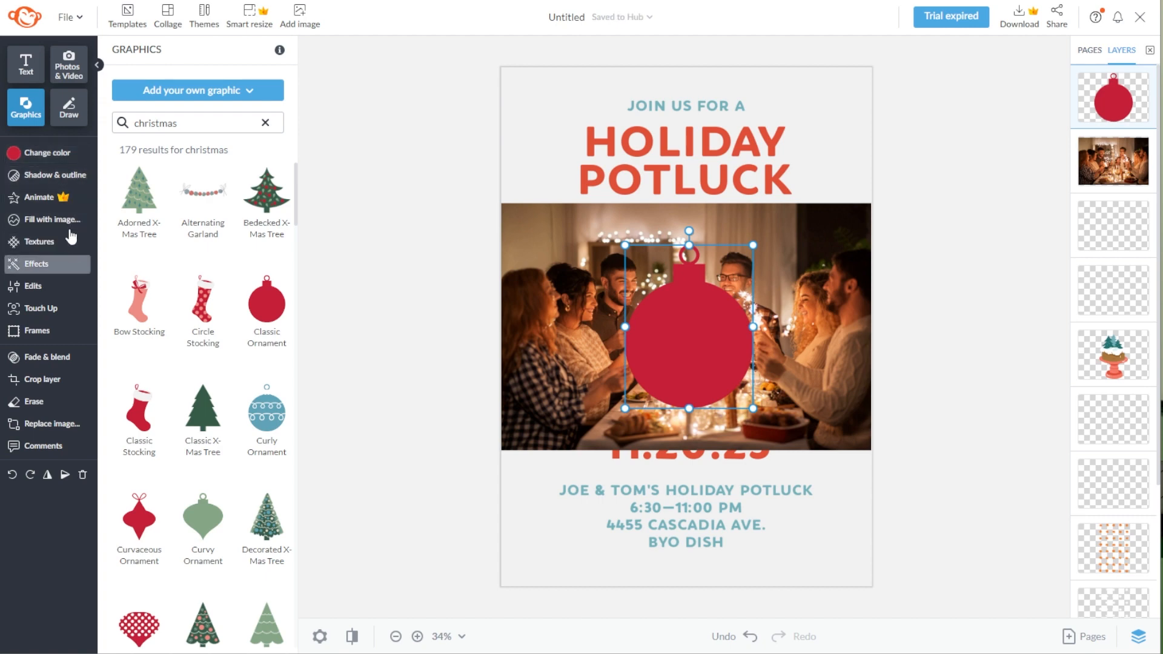
# Recolor the ornament with a red-to-yellow gradient at 45° and view its shadow, outline and texture options
pyautogui.click(65, 157)
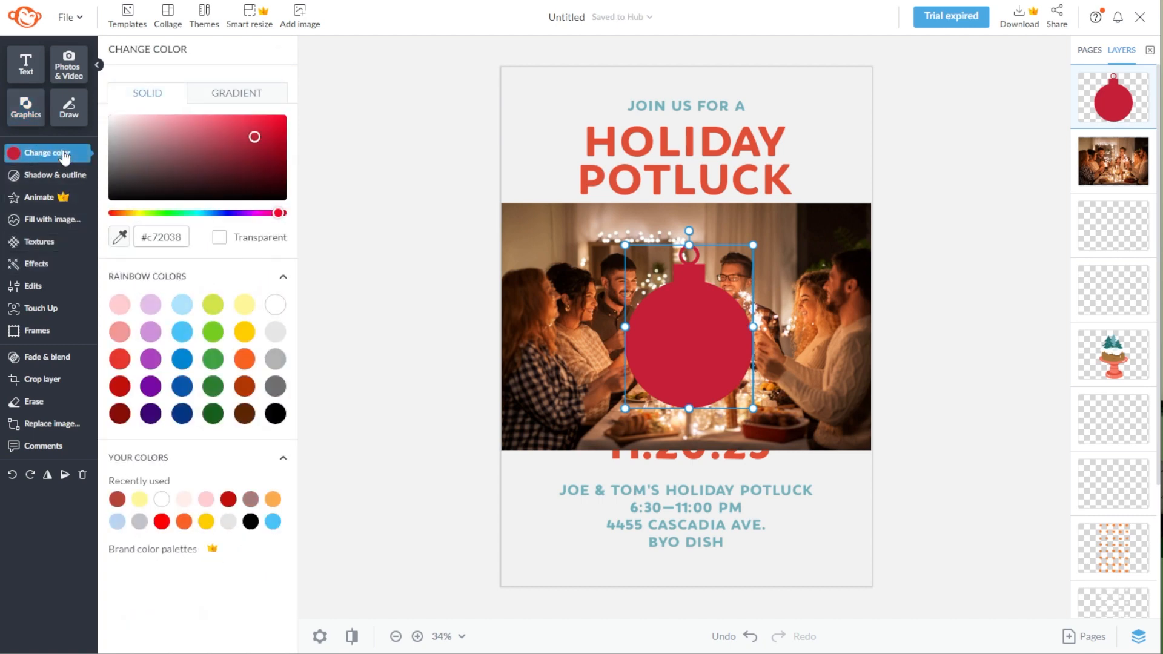
pyautogui.click(232, 97)
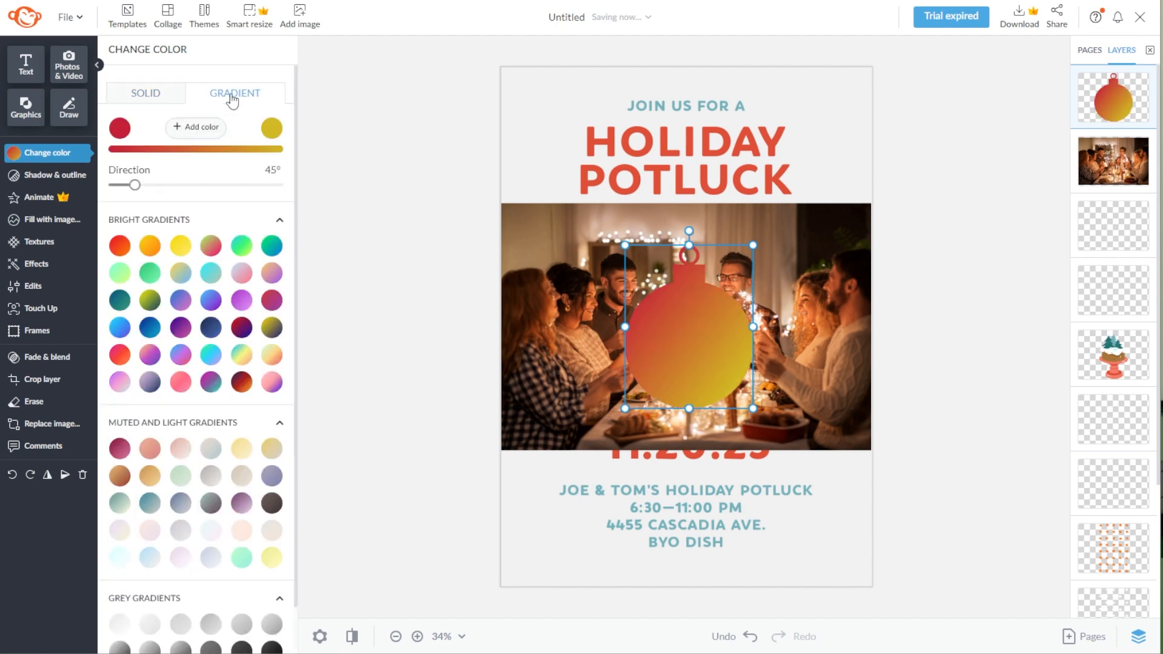
pyautogui.click(61, 177)
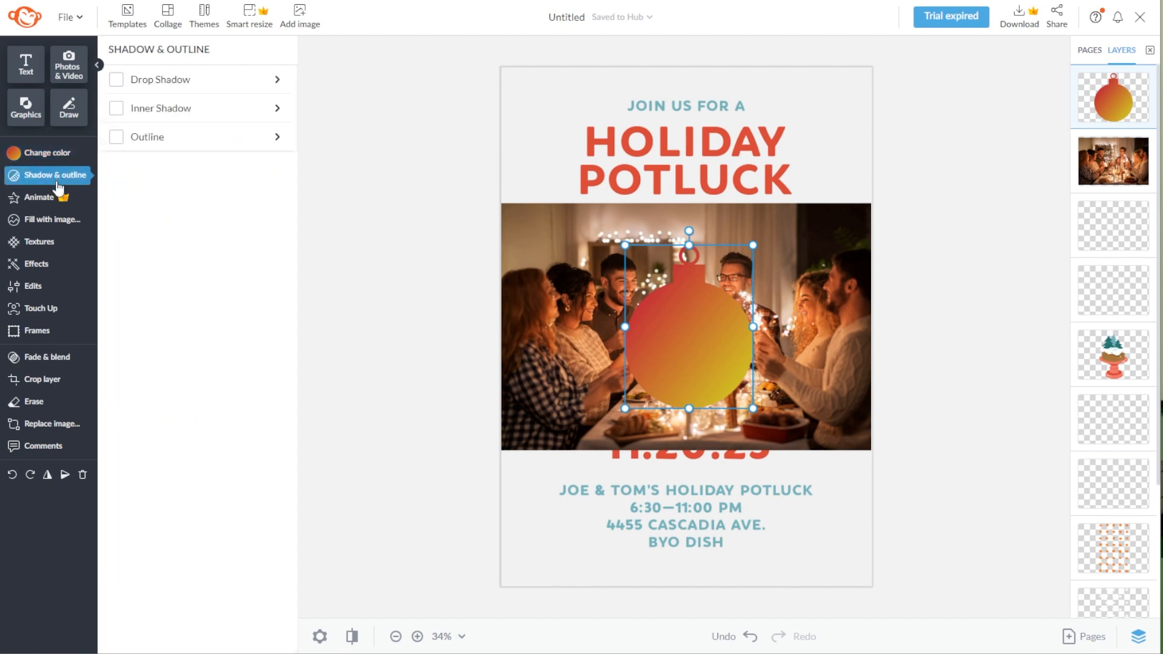
pyautogui.click(58, 226)
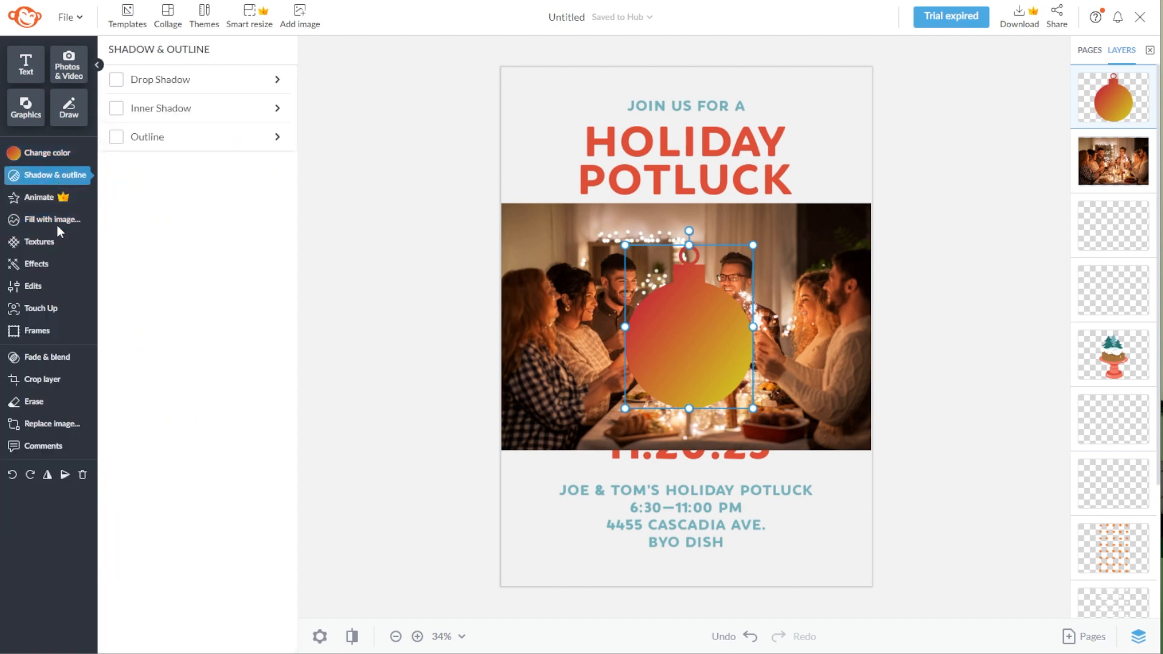
pyautogui.click(40, 241)
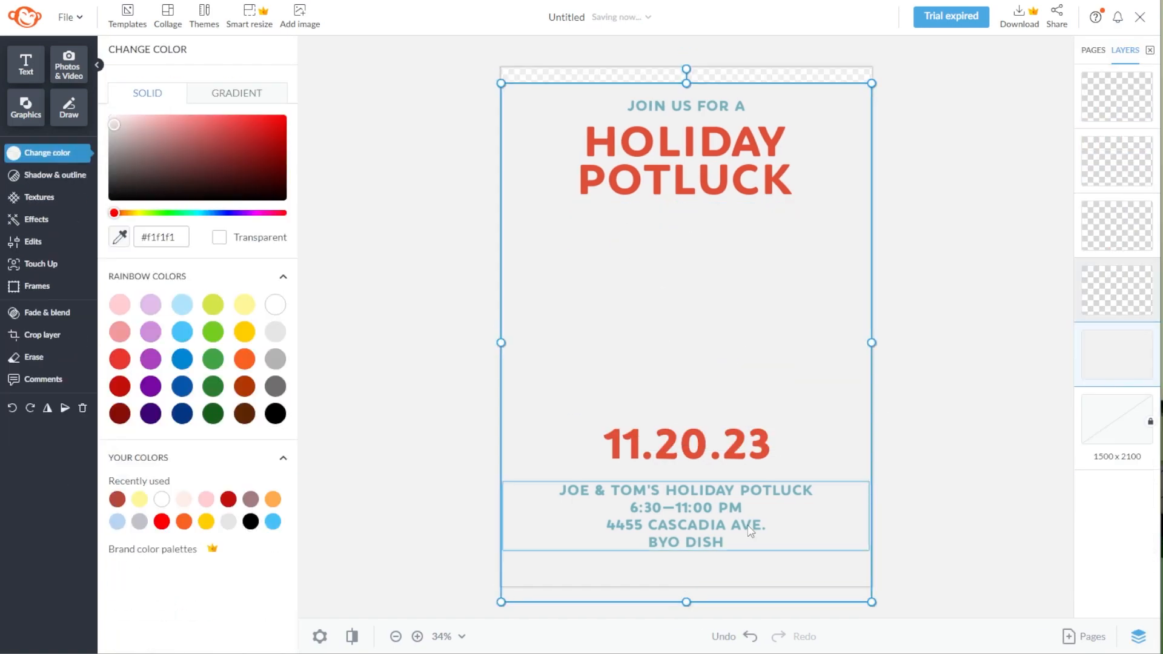
# Align the background rectangle with the page and apply a pale speckled texture to it
pyautogui.moveTo(751, 531); pyautogui.dragTo(750, 516)
pyautogui.click(40, 198)
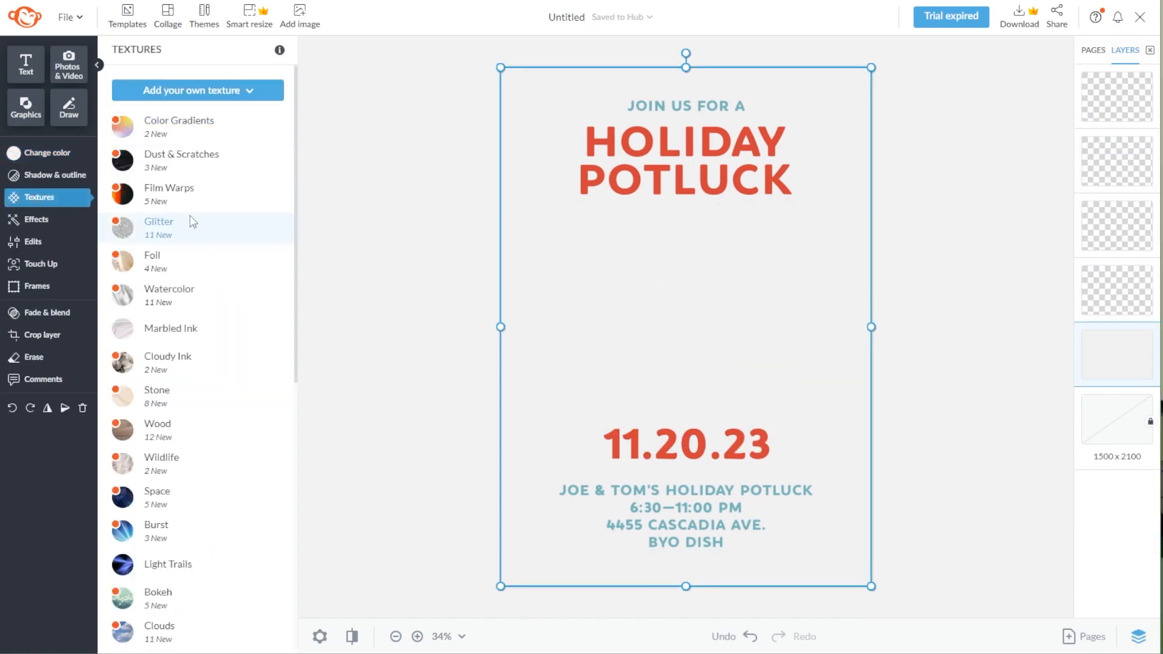
pyautogui.click(191, 218)
pyautogui.click(152, 241)
pyautogui.click(124, 301)
pyautogui.click(253, 627)
pyautogui.scroll(-8, 212, 389)
pyautogui.click(211, 389)
pyautogui.click(154, 369)
pyautogui.click(161, 628)
pyautogui.scroll(8, 205, 424)
# Search the stock photos for "christmas", add the photo of a hand holding a blank phone, and place it beneath the text layers
pyautogui.click(68, 64)
pyautogui.click(182, 149)
pyautogui.write('christmas')
pyautogui.press('Return')
pyautogui.scroll(-10, 205, 282)
pyautogui.click(197, 407)
pyautogui.moveTo(1115, 349); pyautogui.dragTo(1115, 359)
# Enlarge the phone photo until it covers the whole card as its background
pyautogui.moveTo(501, 204); pyautogui.dragTo(321, 85)
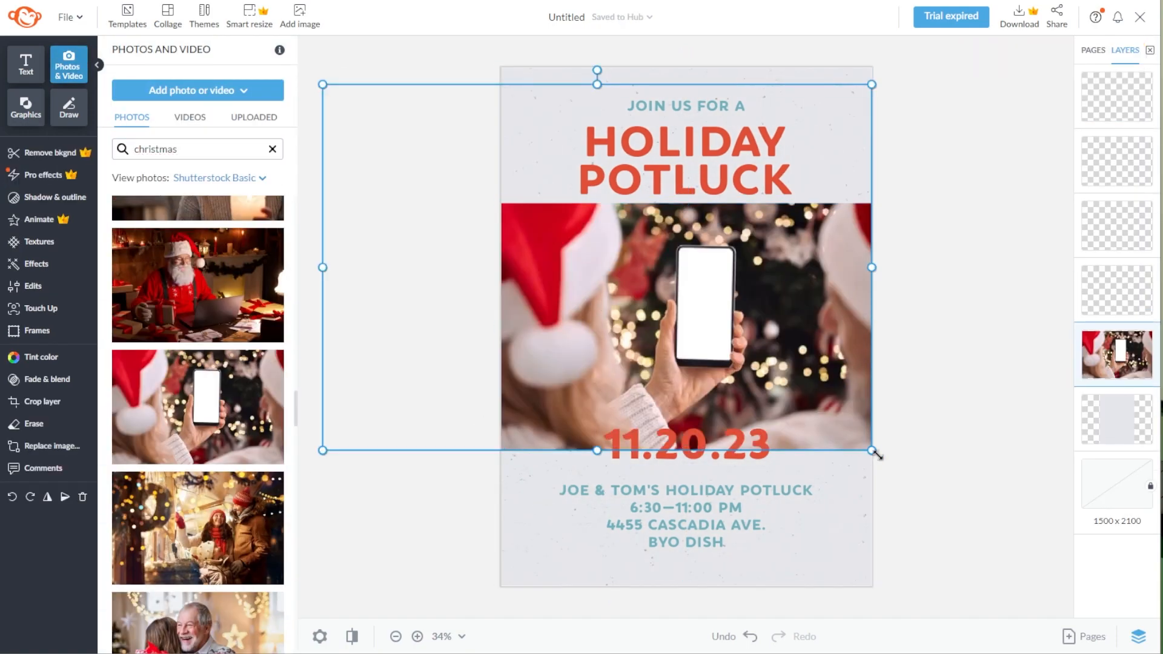
pyautogui.moveTo(872, 451); pyautogui.dragTo(1032, 569)
pyautogui.moveTo(311, 86); pyautogui.dragTo(248, 58)
# Narrow the "JOIN US FOR A" text box and move it below the title onto the phone's blank screen
pyautogui.click(843, 103)
pyautogui.moveTo(843, 102); pyautogui.dragTo(632, 104)
pyautogui.moveTo(569, 106); pyautogui.dragTo(692, 213)
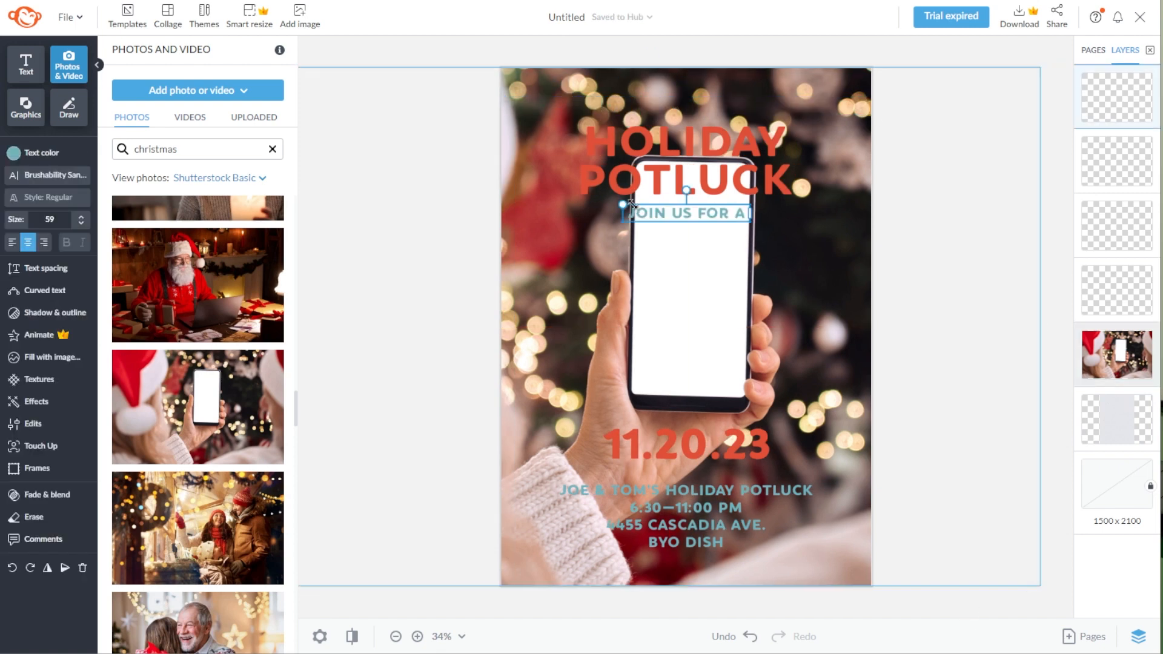
# Move the title down off the phone's upper part and fit a tilted "JOIN US FOR A" inside the phone's screen
pyautogui.moveTo(623, 204); pyautogui.dragTo(635, 206)
pyautogui.moveTo(685, 162); pyautogui.dragTo(686, 343)
pyautogui.click(692, 214)
pyautogui.moveTo(692, 192); pyautogui.dragTo(691, 189)
pyautogui.moveTo(699, 216); pyautogui.dragTo(703, 175)
pyautogui.moveTo(635, 162); pyautogui.dragTo(640, 163)
pyautogui.moveTo(694, 174); pyautogui.dragTo(690, 175)
pyautogui.moveTo(691, 152); pyautogui.dragTo(690, 154)
# Slightly rotate, enlarge and shift up the phone background photo, and lock its layer
pyautogui.doubleClick(865, 585)
pyautogui.click(198, 89)
pyautogui.moveTo(661, 116); pyautogui.dragTo(663, 114)
pyautogui.moveTo(364, 519); pyautogui.dragTo(344, 536)
pyautogui.moveTo(901, 198); pyautogui.dragTo(903, 179)
pyautogui.click(1150, 357)
# Center "JOIN US FOR A" just below the upper edge of the phone's screen
pyautogui.scroll(3, 709, 211)
pyautogui.moveTo(711, 179); pyautogui.dragTo(687, 135)
pyautogui.scroll(5, 686, 219)
pyautogui.moveTo(709, 123); pyautogui.dragTo(711, 124)
# Tilt the "HOLIDAY POTLUCK" title about 3.5°, shrink it to size 92 and place it on the phone's screen beneath "JOIN US FOR A"
pyautogui.click(690, 418)
pyautogui.moveTo(687, 344); pyautogui.dragTo(688, 345)
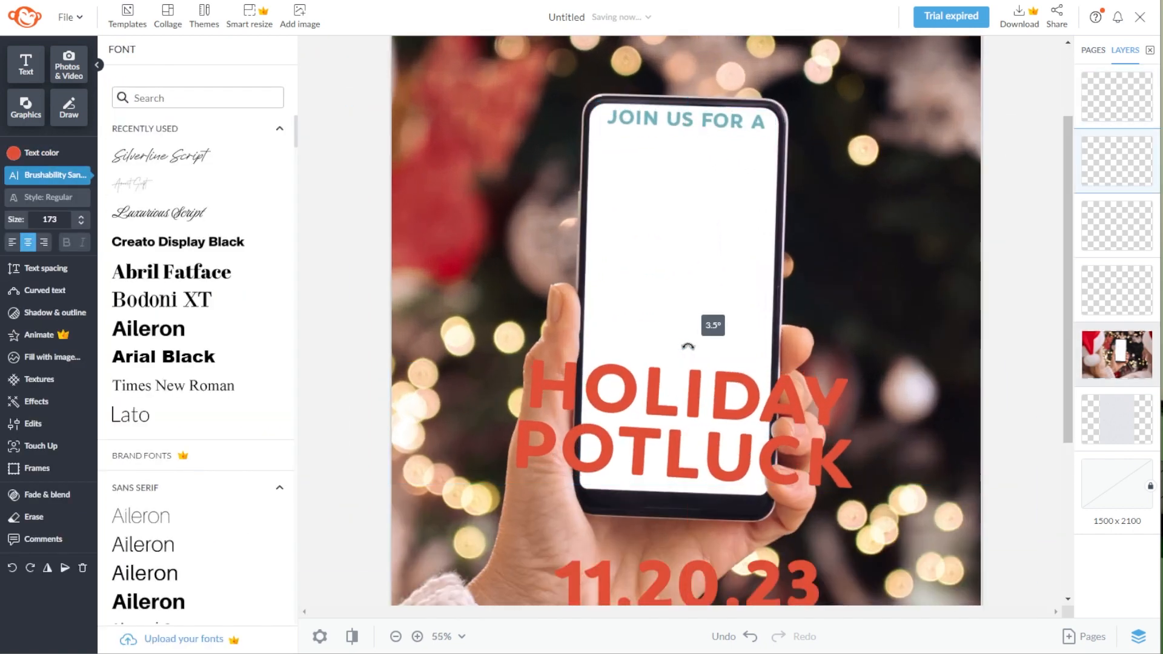
pyautogui.moveTo(696, 418); pyautogui.dragTo(696, 188)
pyautogui.moveTo(981, 261); pyautogui.dragTo(747, 205)
pyautogui.moveTo(606, 166); pyautogui.dragTo(732, 180)
pyautogui.moveTo(871, 218); pyautogui.dragTo(833, 208)
pyautogui.moveTo(696, 175); pyautogui.dragTo(701, 281)
pyautogui.moveTo(718, 120); pyautogui.dragTo(713, 234)
# Shrink the date to size 78, tilt it to match the title and place it directly beneath the title on the phone's screen
pyautogui.scroll(-2, 713, 235)
pyautogui.moveTo(691, 545); pyautogui.dragTo(691, 363)
pyautogui.moveTo(925, 345); pyautogui.dragTo(647, 384)
pyautogui.moveTo(560, 387); pyautogui.dragTo(687, 344)
pyautogui.scroll(3, 687, 344)
pyautogui.moveTo(686, 310); pyautogui.dragTo(689, 310)
pyautogui.moveTo(691, 340); pyautogui.dragTo(683, 330)
pyautogui.click(708, 400)
pyautogui.scroll(-5, 713, 260)
# Add a yellow inner shadow to the "HOLIDAY POTLUCK" title and adjust its distance, fade and blur
pyautogui.click(713, 260)
pyautogui.click(54, 312)
pyautogui.click(117, 110)
pyautogui.moveTo(116, 223); pyautogui.dragTo(147, 227)
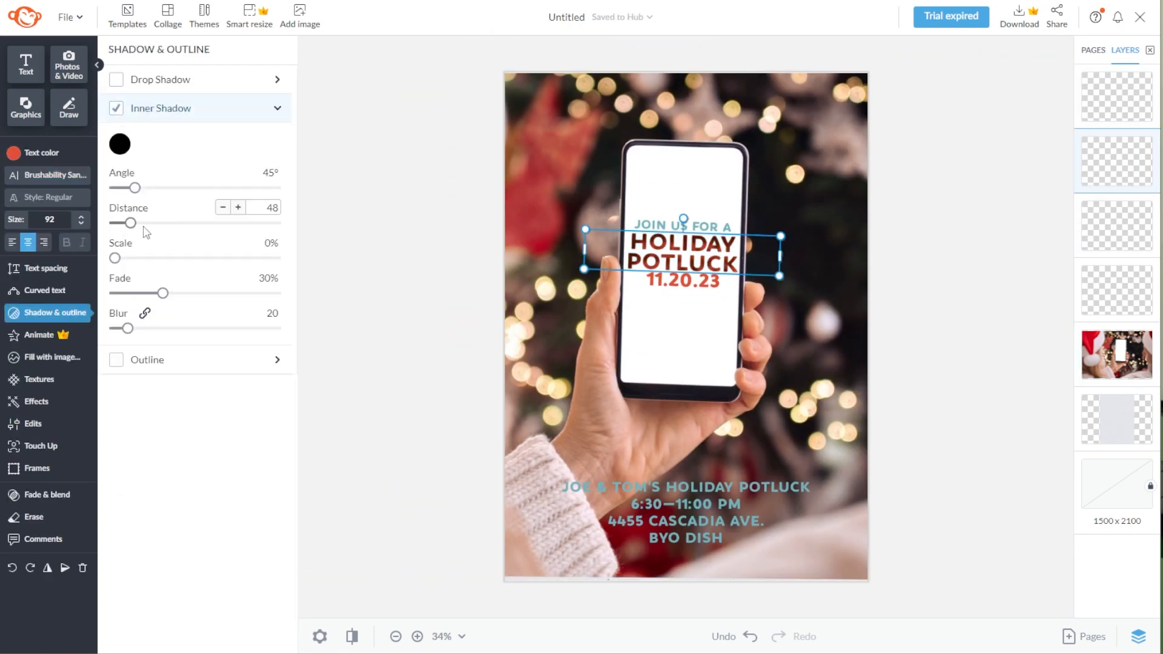
pyautogui.click(120, 144)
pyautogui.click(284, 393)
pyautogui.moveTo(163, 293)
pyautogui.mouseDown()
pyautogui.moveTo(143, 295)
pyautogui.moveTo(193, 296)
pyautogui.moveTo(153, 294)
pyautogui.mouseUp()
pyautogui.moveTo(128, 328)
pyautogui.mouseDown()
pyautogui.moveTo(120, 335)
pyautogui.moveTo(129, 330)
pyautogui.mouseUp()
# Give the date a yellow inner shadow with a 22% fade
pyautogui.click(685, 286)
pyautogui.moveTo(154, 293); pyautogui.dragTo(149, 297)
pyautogui.click(117, 109)
pyautogui.click(120, 144)
pyautogui.click(284, 393)
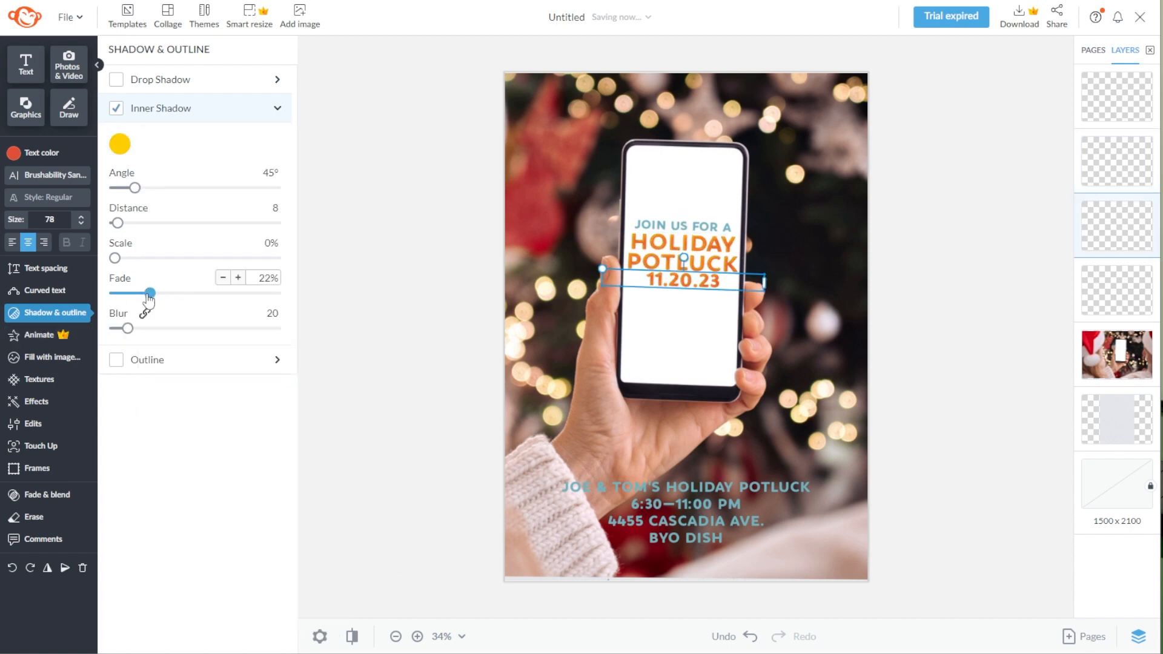
# Recolor "JOIN US FOR A" light orange (#ffab4d) and give it a dark red inner shadow
pyautogui.click(684, 226)
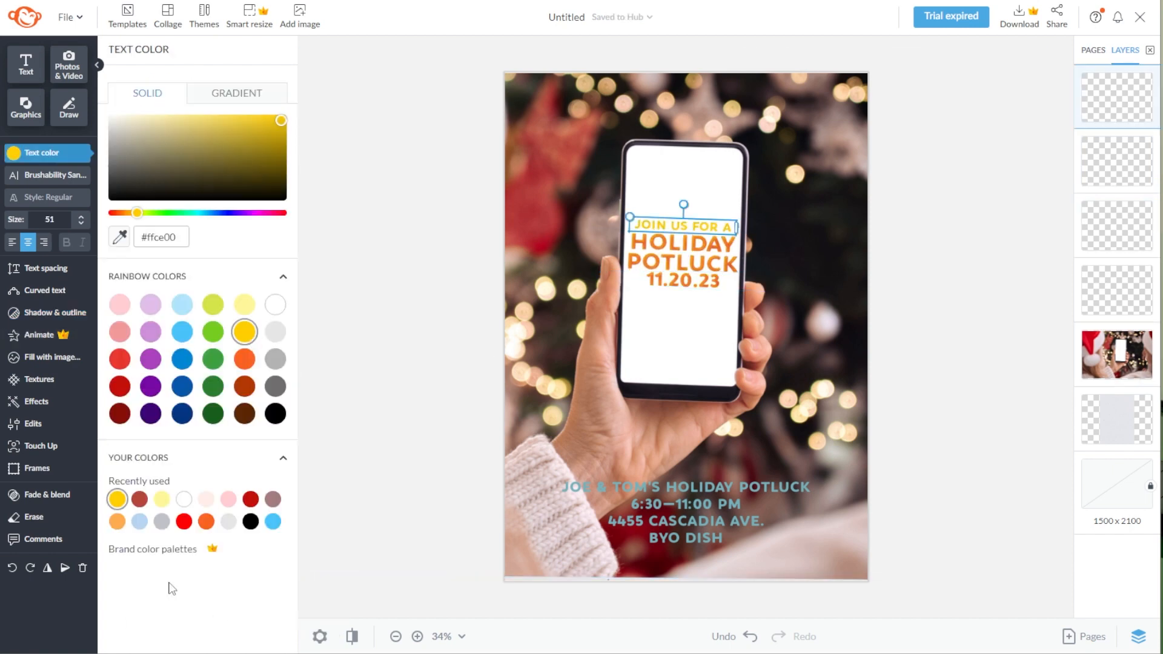
pyautogui.click(117, 522)
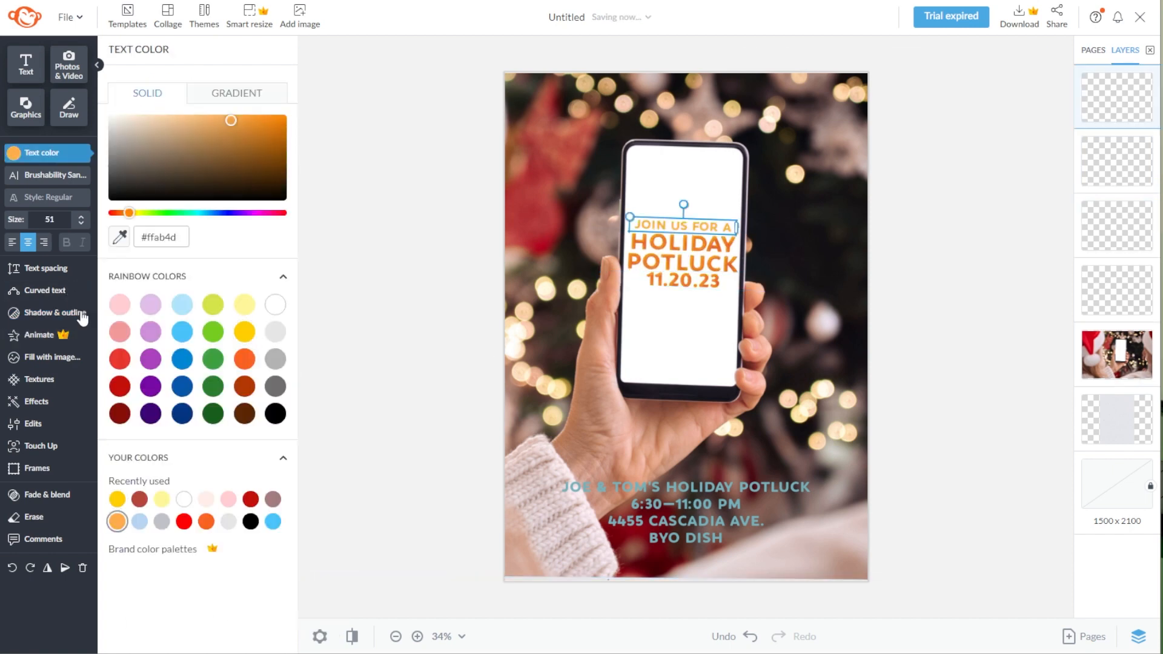
pyautogui.click(80, 316)
pyautogui.click(116, 109)
pyautogui.click(120, 144)
pyautogui.click(223, 581)
pyautogui.click(192, 445)
pyautogui.click(161, 445)
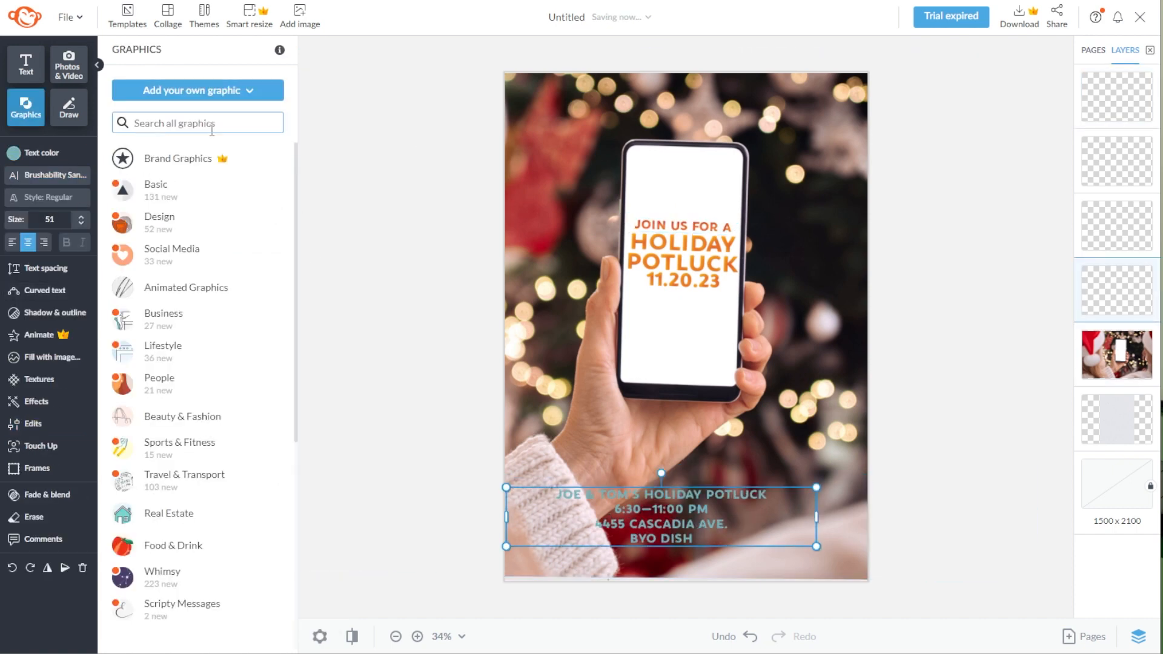
# Search the graphics for "paper", add the red dotted torn paper, and rotate and fit it into the card's upper left corner
pyautogui.write('paper')
pyautogui.press('Return')
pyautogui.click(267, 418)
pyautogui.moveTo(685, 340); pyautogui.dragTo(580, 159)
pyautogui.moveTo(662, 226); pyautogui.dragTo(686, 252)
pyautogui.moveTo(578, 40); pyautogui.dragTo(592, 41)
# Add a drop shadow with a 51% fade to the red dotted paper
pyautogui.click(54, 175)
pyautogui.click(117, 81)
pyautogui.moveTo(161, 300); pyautogui.dragTo(195, 301)
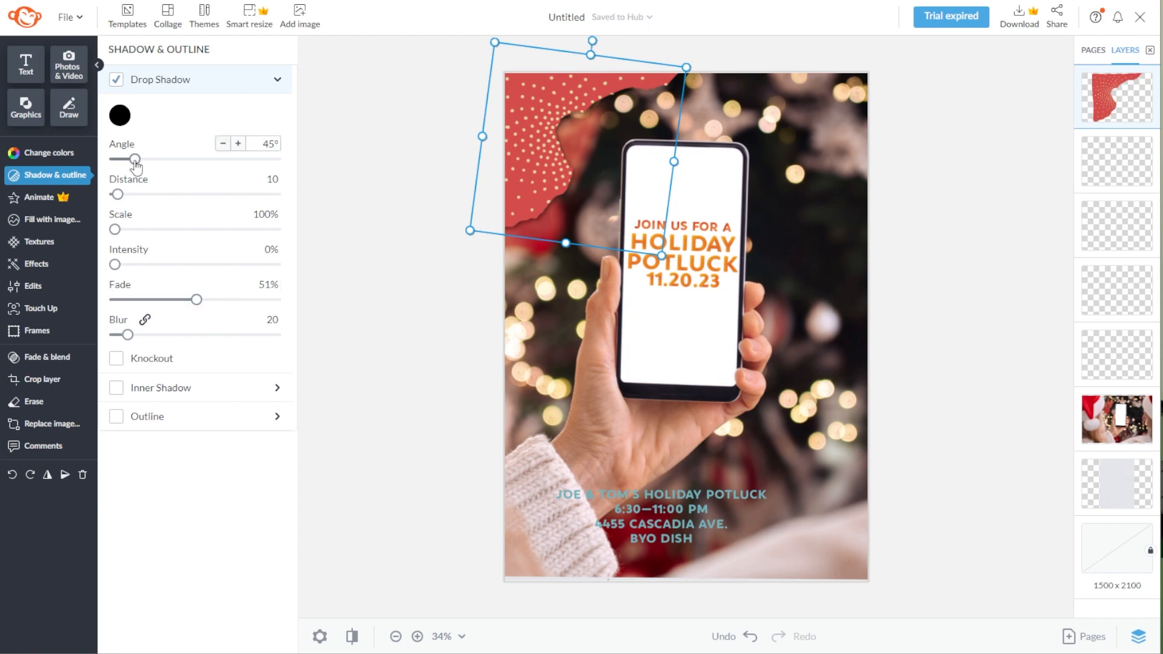
# Search the graphics for "wrap" and browse the gift designs
pyautogui.click(26, 108)
pyautogui.click(194, 122)
pyautogui.write('wrap')
pyautogui.press('Return')
pyautogui.scroll(-11, 253, 321)
# Duplicate the red dotted paper, turn the copy around and move it to the card's lower right corner
pyautogui.hotkey('ctrl', 'c')
pyautogui.hotkey('ctrl', 'v')
pyautogui.moveTo(569, 169); pyautogui.dragTo(724, 284)
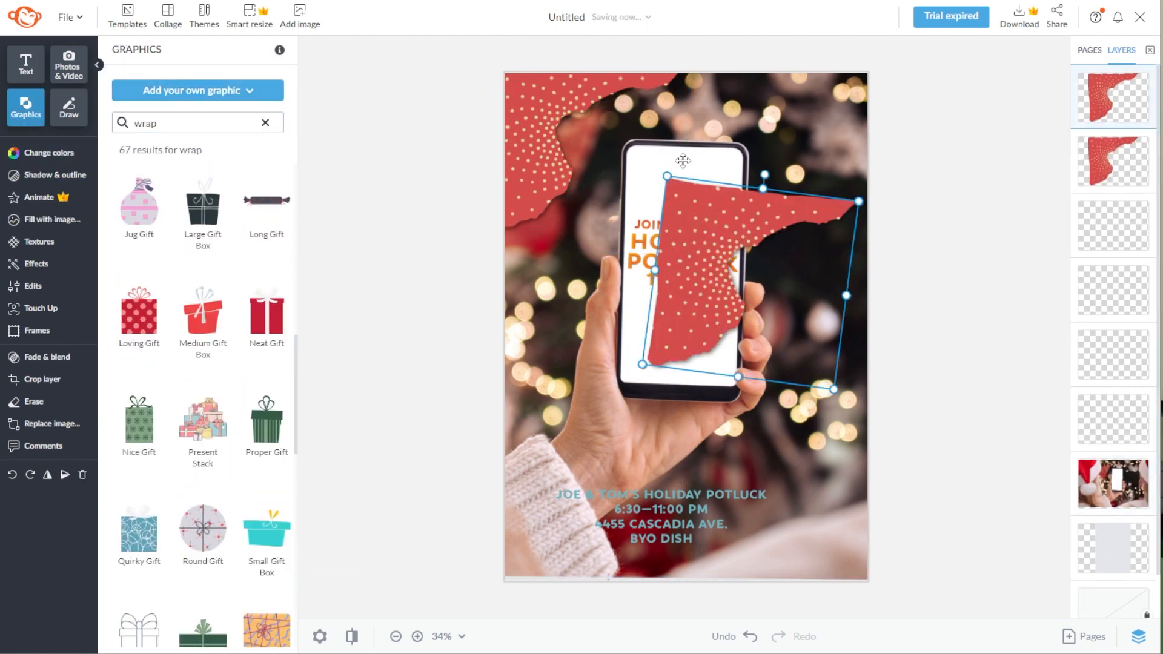
pyautogui.moveTo(766, 172); pyautogui.dragTo(738, 388)
pyautogui.moveTo(817, 344); pyautogui.dragTo(851, 540)
pyautogui.click(776, 448)
# Search the graphics for "torn" and restore the deleted red dotted paper in the card's upper corner
pyautogui.scroll(-15, 234, 397)
pyautogui.scroll(5, 232, 514)
pyautogui.tripleClick(194, 123)
pyautogui.write('torn')
pyautogui.press('Return')
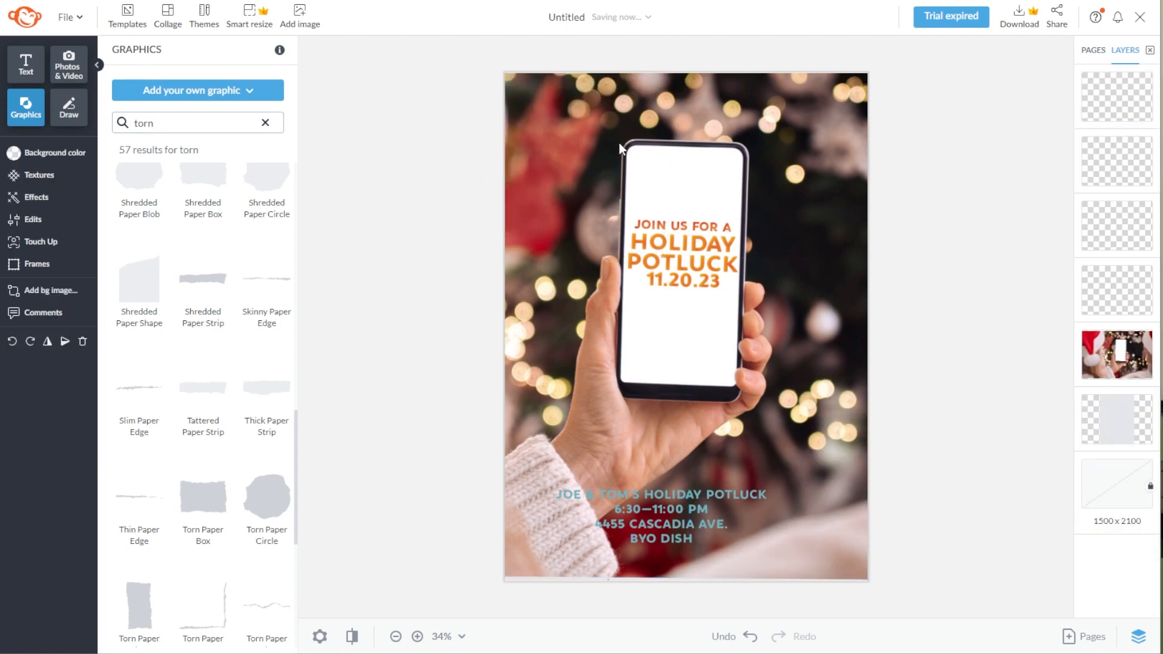
pyautogui.scroll(-6, 280, 488)
pyautogui.hotkey('ctrl', 'z')
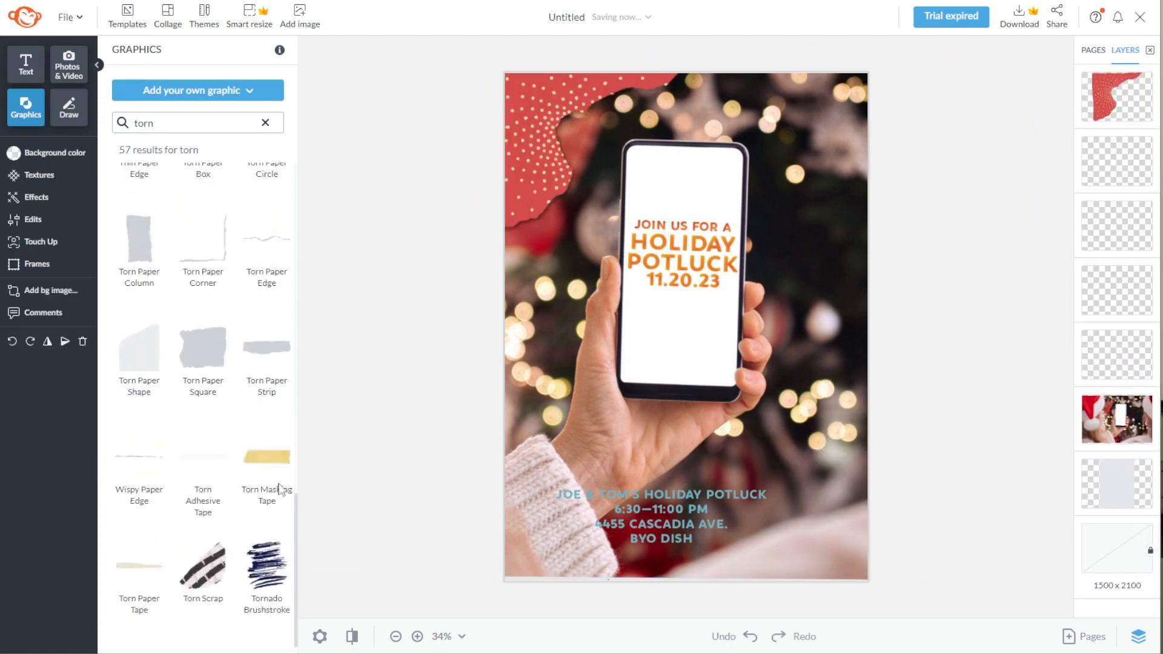
# Add the Ragged Paper Strip, turn it upside down, enlarge it across the card's lower edge and place its layer beneath the text
pyautogui.scroll(17, 282, 341)
pyautogui.click(140, 443)
pyautogui.moveTo(685, 297); pyautogui.dragTo(686, 358)
pyautogui.moveTo(684, 330); pyautogui.dragTo(554, 566)
pyautogui.moveTo(638, 550); pyautogui.dragTo(990, 473)
pyautogui.moveTo(1113, 97); pyautogui.dragTo(1113, 419)
# Try out textures on the ragged paper strip and cancel them
pyautogui.click(793, 556)
pyautogui.click(40, 241)
pyautogui.click(233, 263)
pyautogui.click(240, 242)
pyautogui.click(212, 359)
pyautogui.click(270, 300)
pyautogui.scroll(-10, 253, 419)
pyautogui.click(224, 412)
pyautogui.click(252, 628)
# Preview several Seasonal Patterns on the ragged paper strip and choose the one with pine branches
pyautogui.click(234, 610)
pyautogui.click(271, 214)
pyautogui.click(241, 273)
pyautogui.click(126, 249)
pyautogui.click(271, 241)
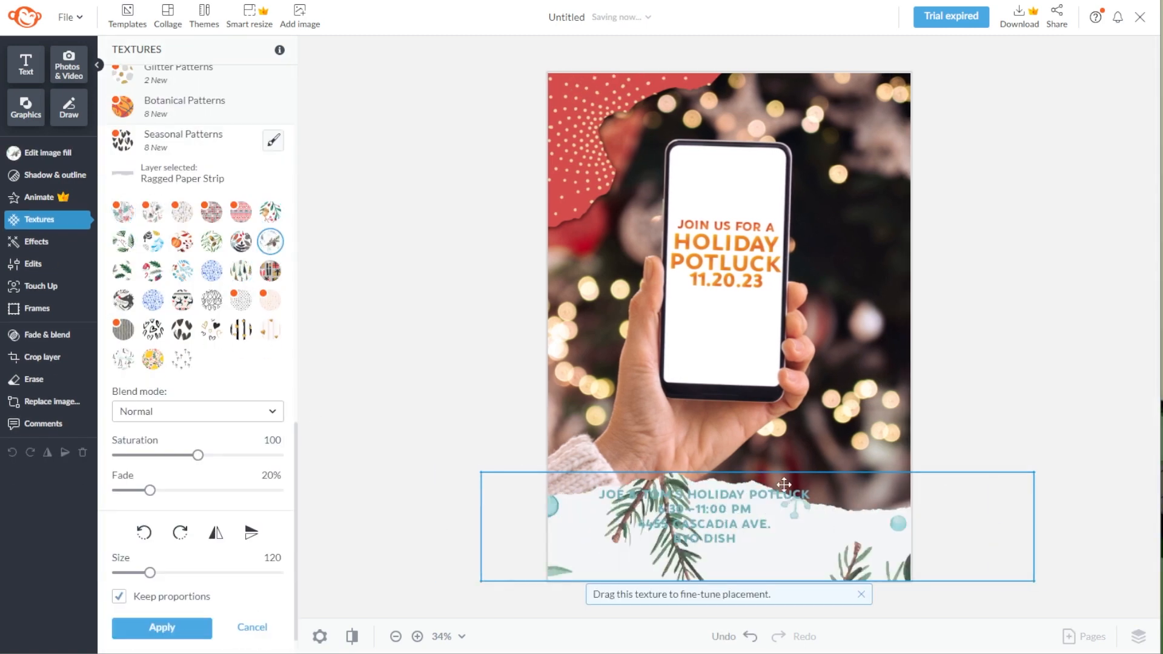
# Raise the pine pattern's saturation, remove its fade, enlarge and reposition it on the strip, and apply it
pyautogui.moveTo(151, 458); pyautogui.dragTo(213, 458)
pyautogui.moveTo(150, 491); pyautogui.dragTo(115, 493)
pyautogui.moveTo(149, 573); pyautogui.dragTo(215, 574)
pyautogui.scroll(-1, 216, 573)
pyautogui.moveTo(555, 576); pyautogui.dragTo(770, 537)
pyautogui.click(172, 596)
# Fit the event details text centered on the ragged paper strip and restyle it in red with an inner shadow
pyautogui.click(662, 524)
pyautogui.moveTo(628, 514); pyautogui.dragTo(677, 539)
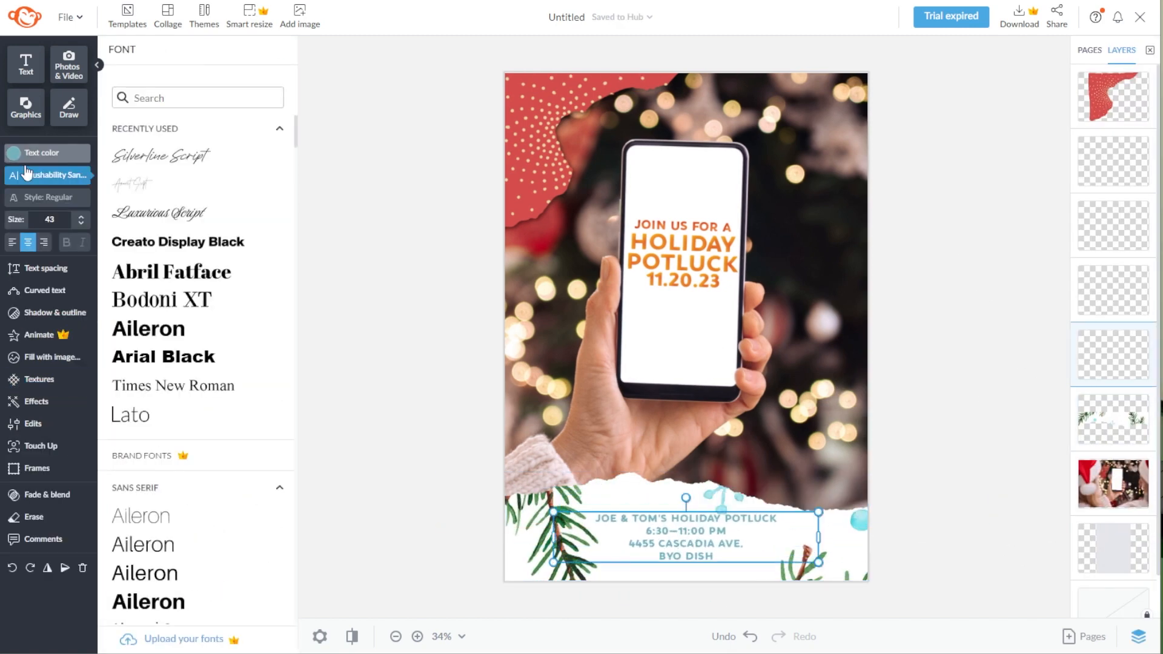
pyautogui.click(45, 153)
pyautogui.click(120, 386)
pyautogui.click(47, 312)
pyautogui.click(117, 143)
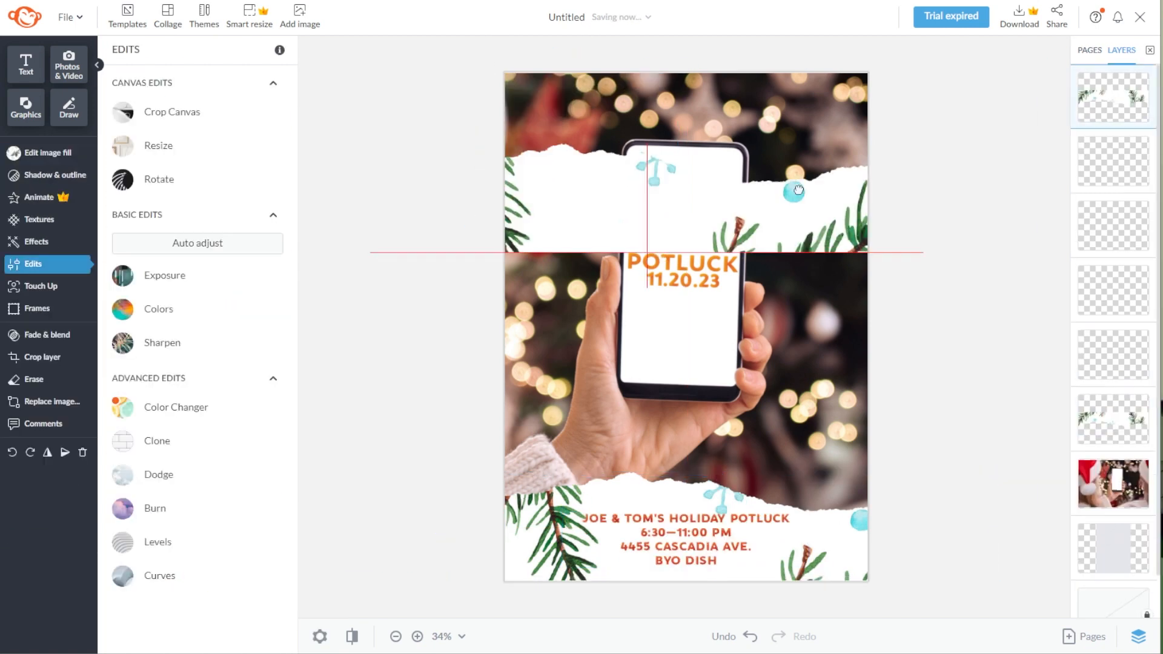
# Turn the duplicate pine-patterned strip upside down, place it along the card's upper edge and add a drop shadow
pyautogui.moveTo(798, 190); pyautogui.dragTo(799, 188)
pyautogui.moveTo(646, 273); pyautogui.dragTo(647, 122)
pyautogui.moveTo(715, 194); pyautogui.dragTo(714, 79)
pyautogui.click(411, 242)
pyautogui.click(714, 90)
pyautogui.click(55, 175)
pyautogui.click(116, 79)
# Unlock the phone photo and, together with the three text layers on its screen, shift it down and enlarge it slightly
pyautogui.click(1146, 486)
pyautogui.click(1127, 227)
pyautogui.click(1128, 291)
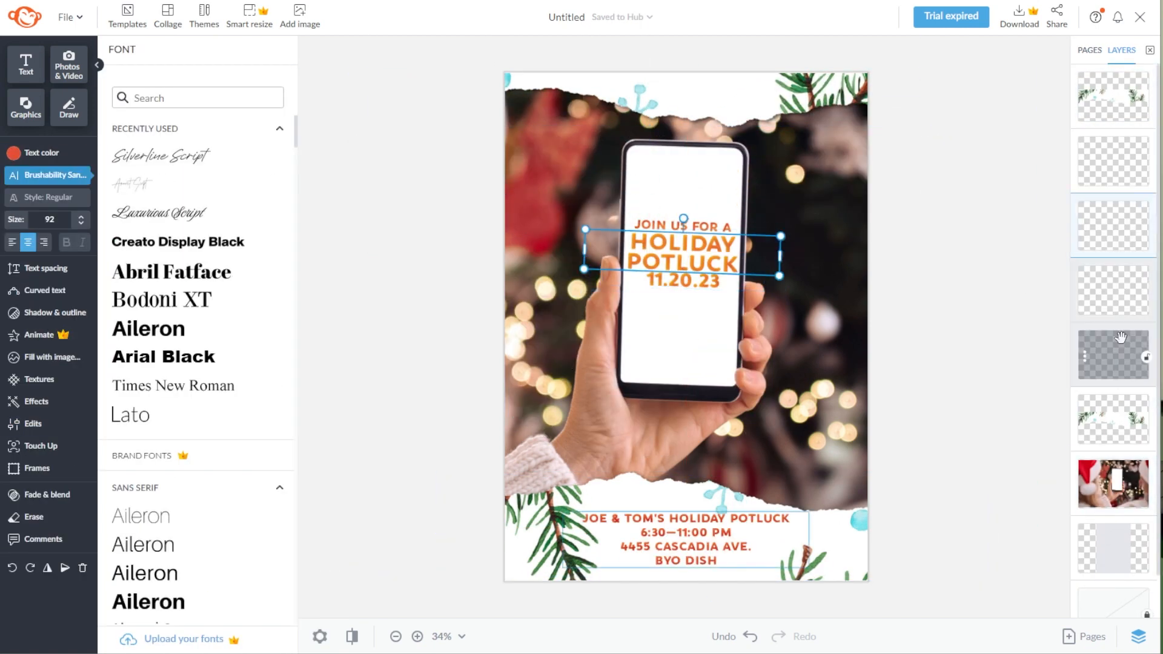
pyautogui.keyDown('shift'); pyautogui.click(1127, 163); pyautogui.keyUp('shift')
pyautogui.click(1146, 486)
pyautogui.keyDown('shift'); pyautogui.click(1128, 291); pyautogui.keyUp('shift')
pyautogui.keyDown('shift'); pyautogui.click(1127, 226); pyautogui.keyUp('shift')
pyautogui.keyDown('shift'); pyautogui.click(1128, 162); pyautogui.keyUp('shift')
pyautogui.moveTo(907, 177); pyautogui.dragTo(908, 187)
pyautogui.scroll(-2, 908, 189)
pyautogui.moveTo(975, 544); pyautogui.dragTo(973, 542)
pyautogui.moveTo(878, 379); pyautogui.dragTo(878, 391)
pyautogui.scroll(2, 877, 391)
# Bring the speckled background rectangle to the front, try out blend modes such as Difference on it, and delete it
pyautogui.moveTo(1113, 548); pyautogui.dragTo(1113, 91)
pyautogui.click(57, 296)
pyautogui.click(187, 139)
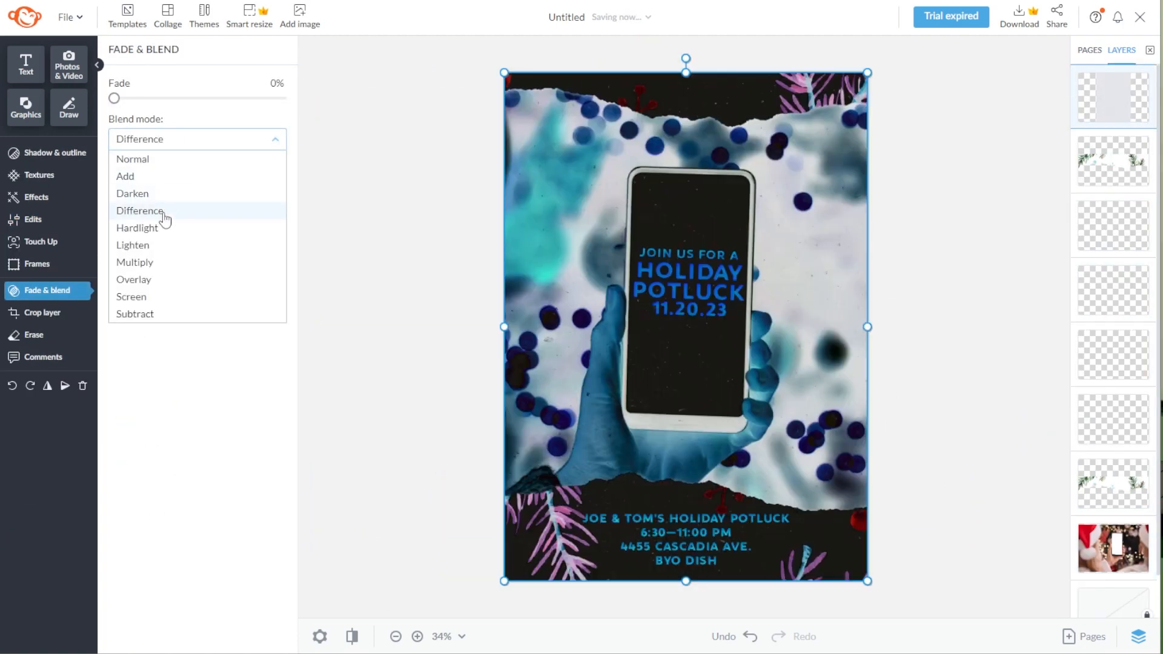
pyautogui.click(245, 545)
pyautogui.press('Delete')
pyautogui.click(38, 175)
pyautogui.scroll(-8, 164, 401)
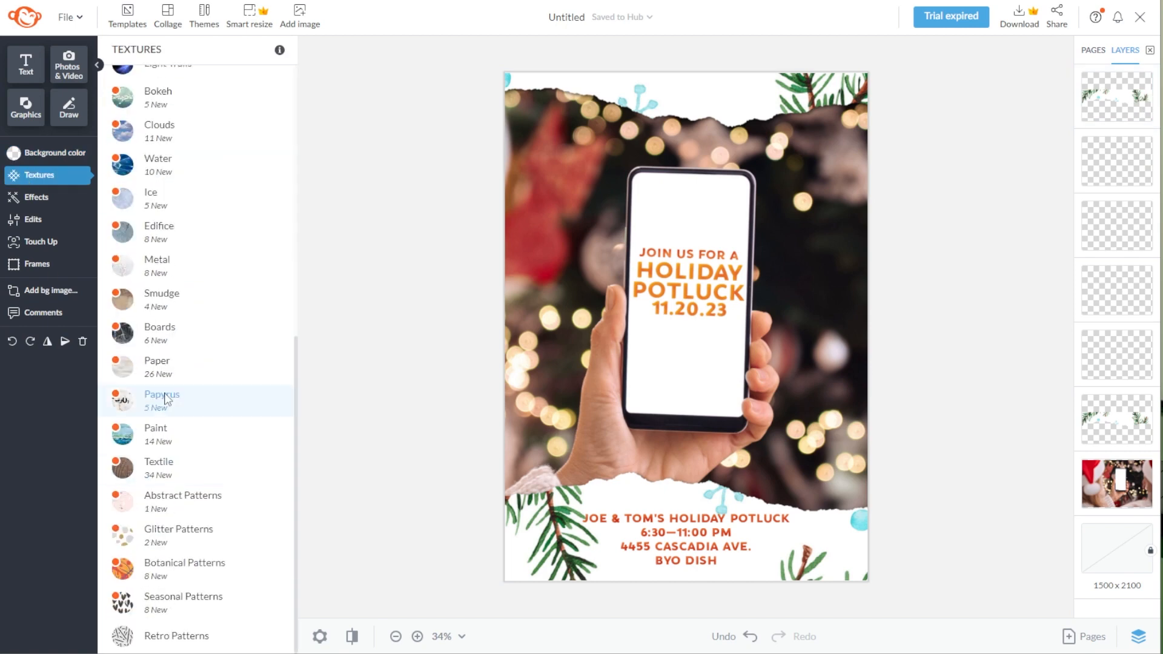
pyautogui.click(163, 367)
pyautogui.scroll(-5, 229, 371)
pyautogui.click(252, 471)
pyautogui.scroll(-2, 1039, 537)
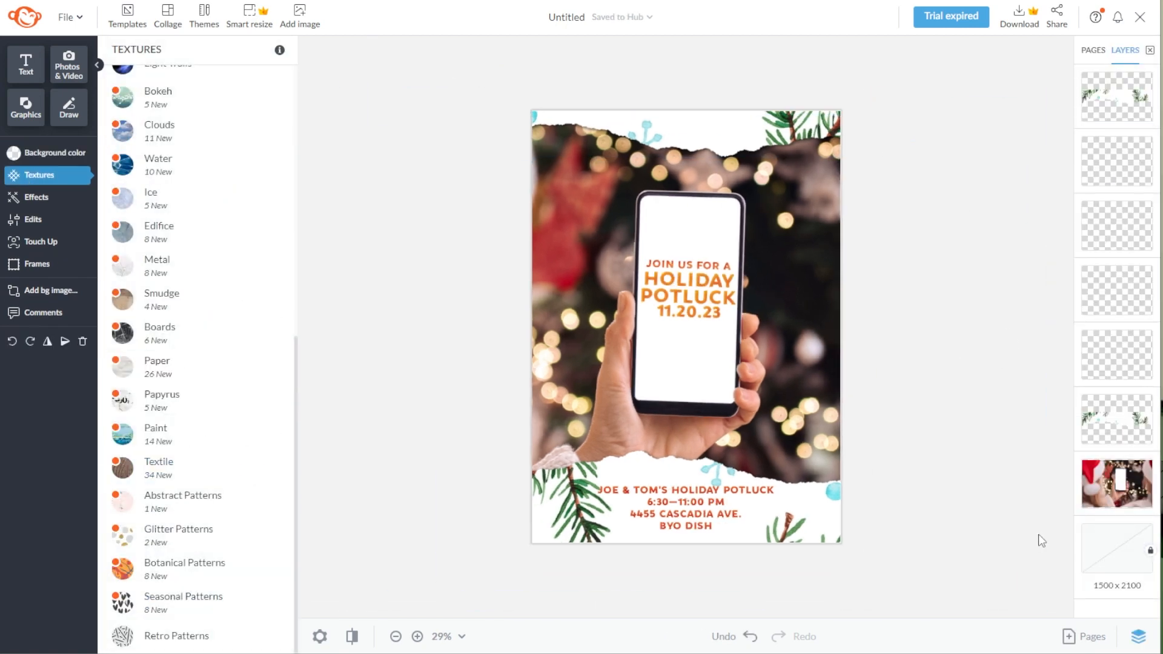
pyautogui.scroll(1, 1039, 537)
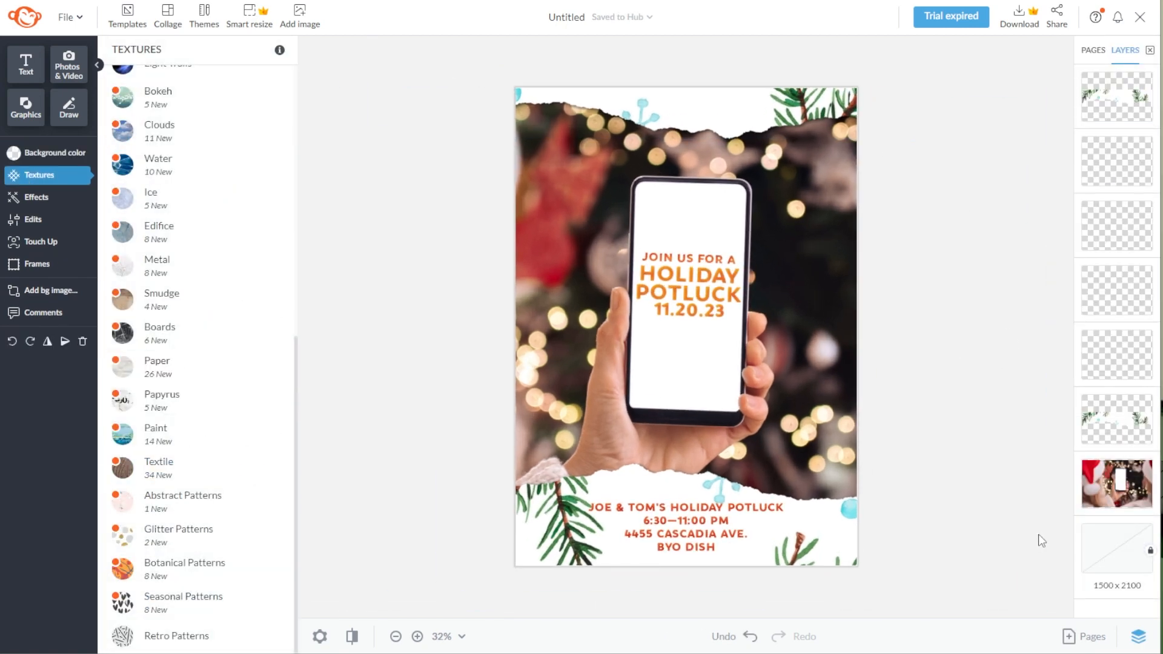